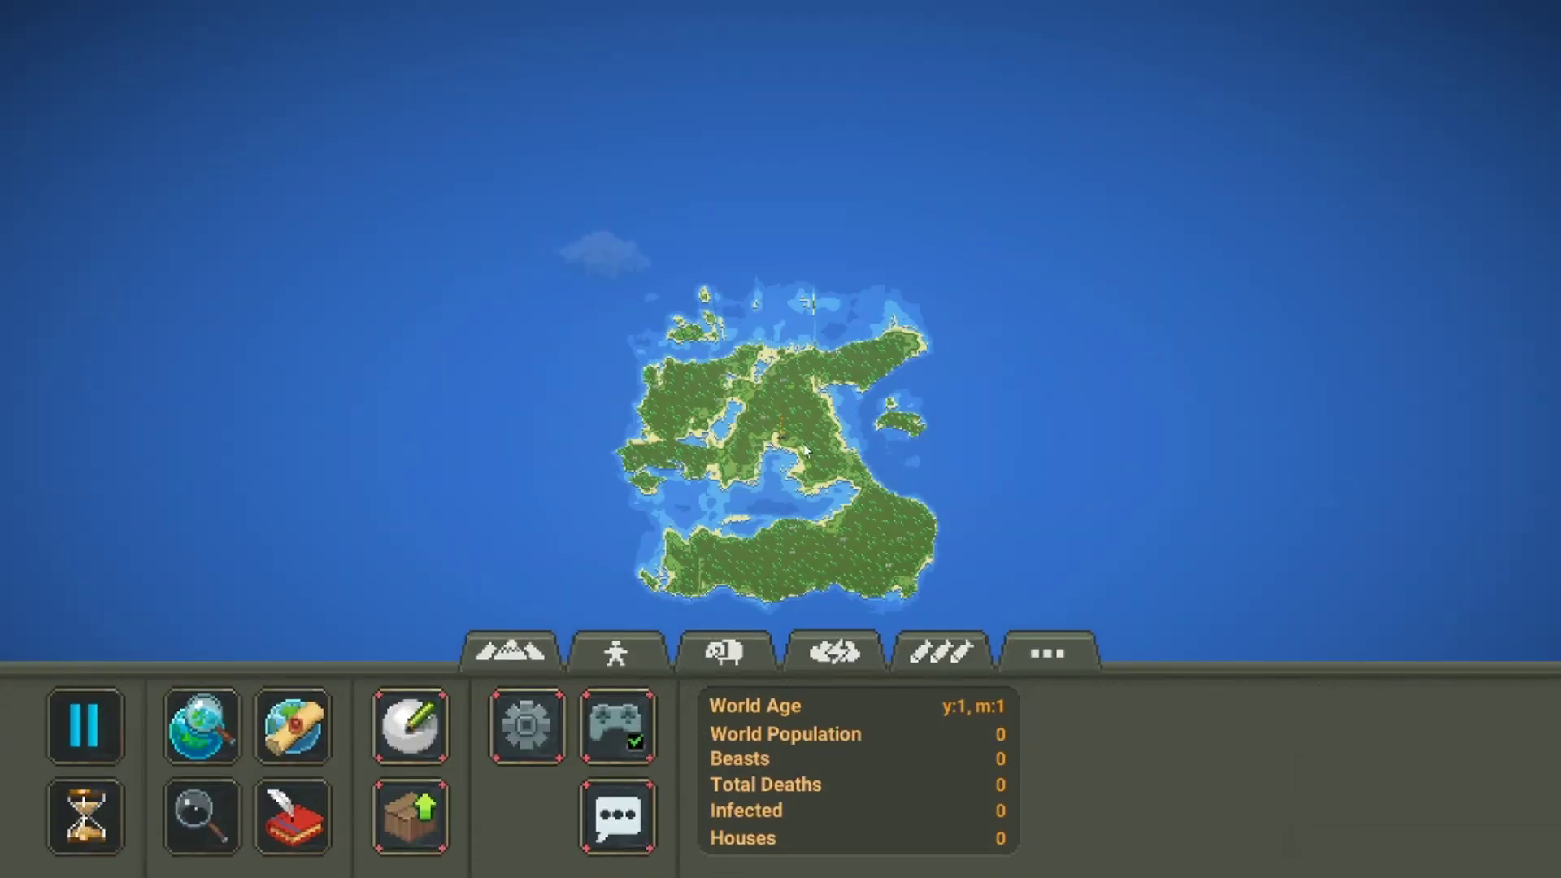
- Open the saved worlds list and view the details of the first saved world
left_click(511, 651)
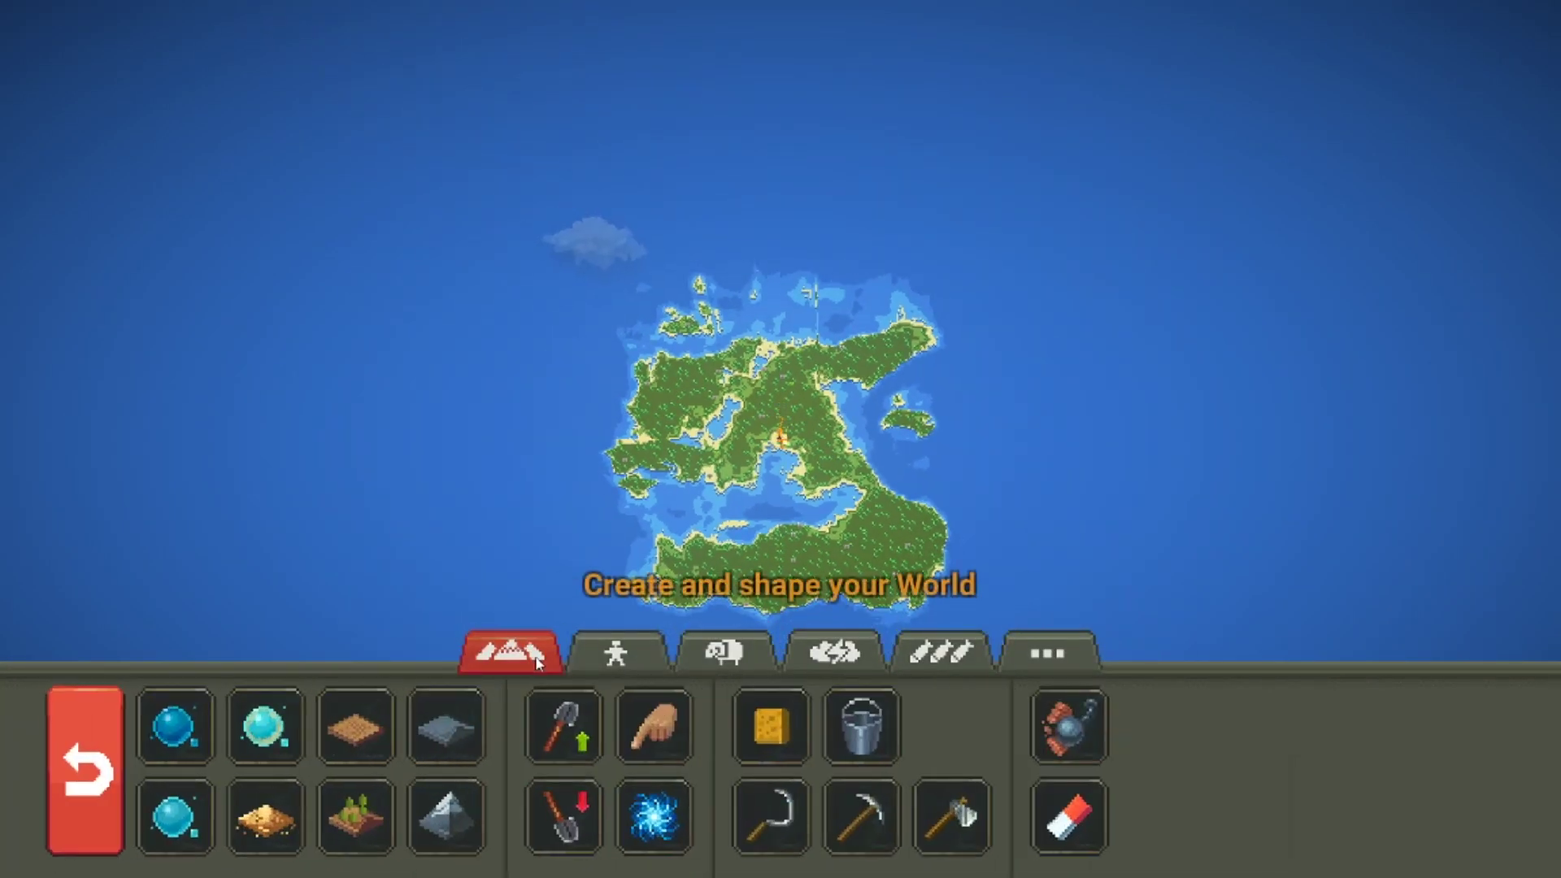
left_click(511, 650)
left_click(411, 816)
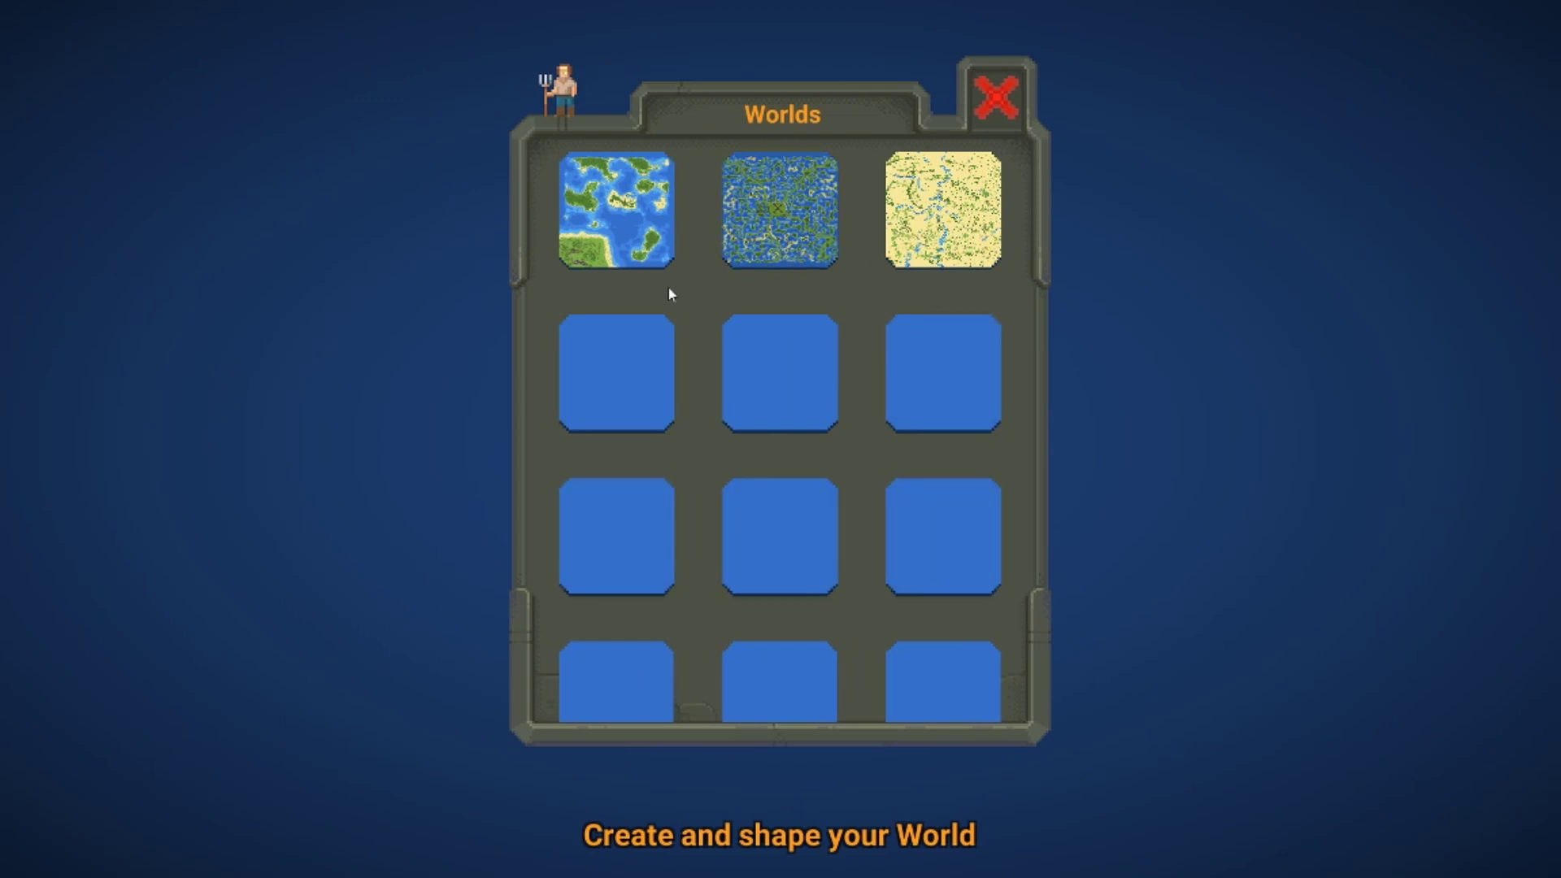
left_click(550, 255)
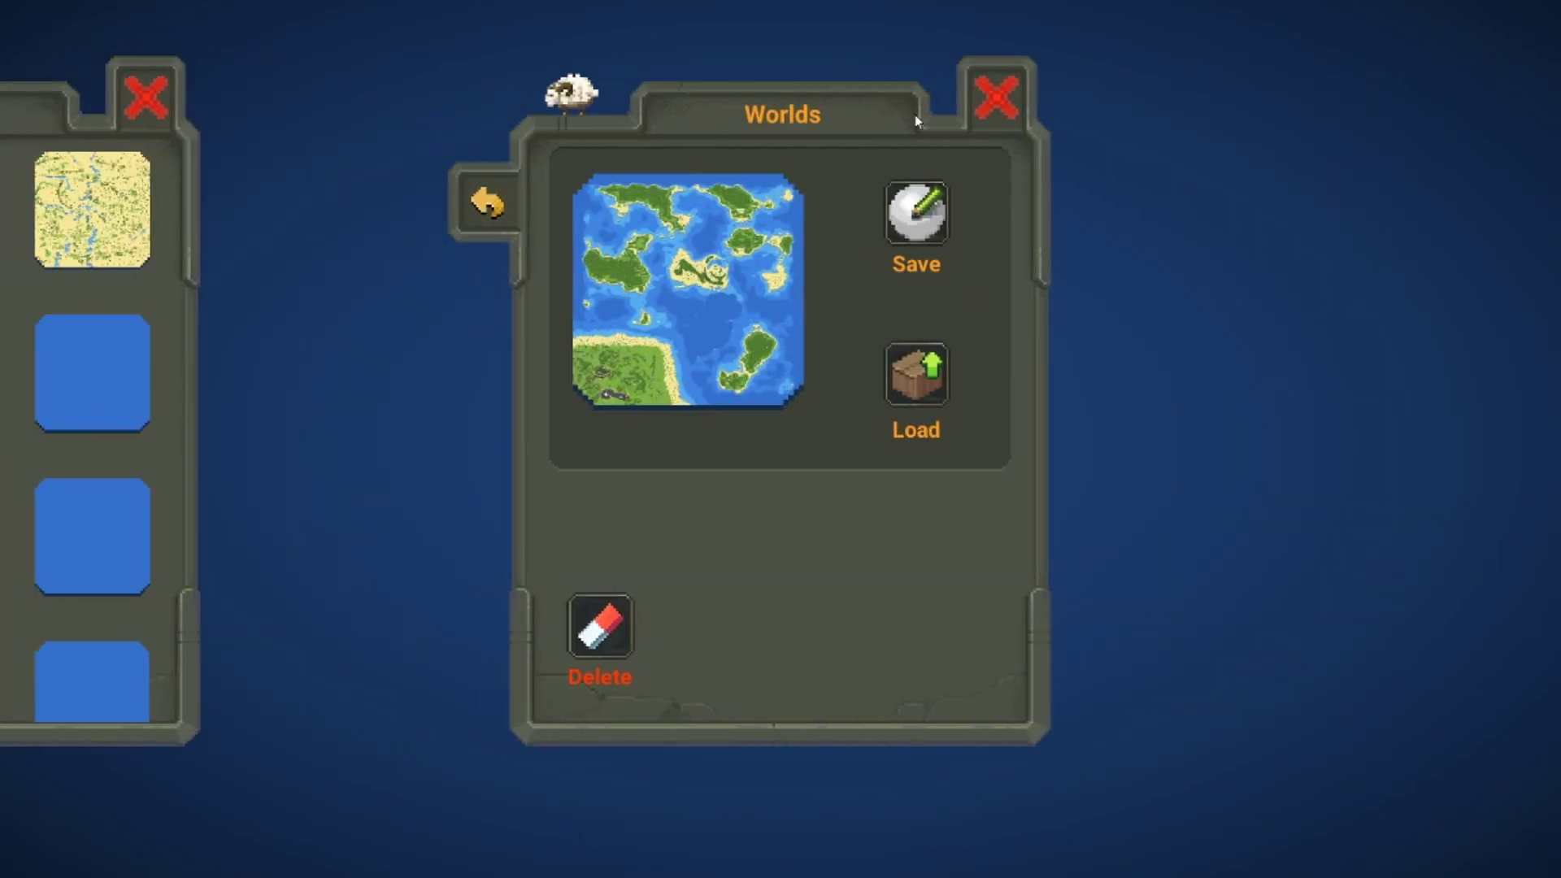
left_click(999, 96)
- View the empty fourth save slot in the saved worlds list
left_click(667, 336)
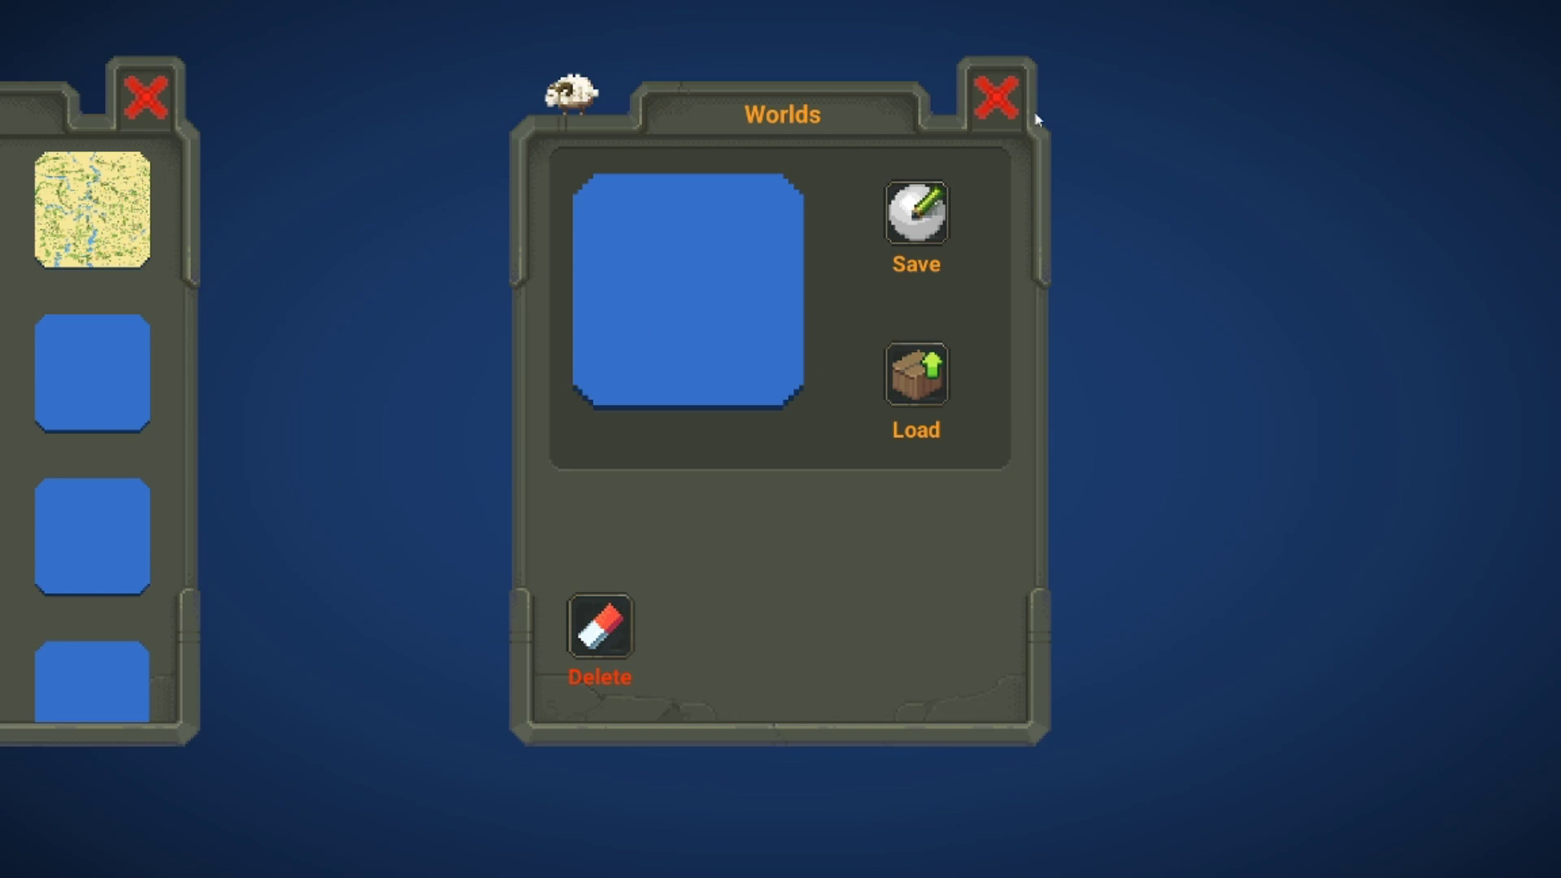
left_click(1013, 98)
left_click(644, 387)
left_click(944, 389)
left_click(747, 701)
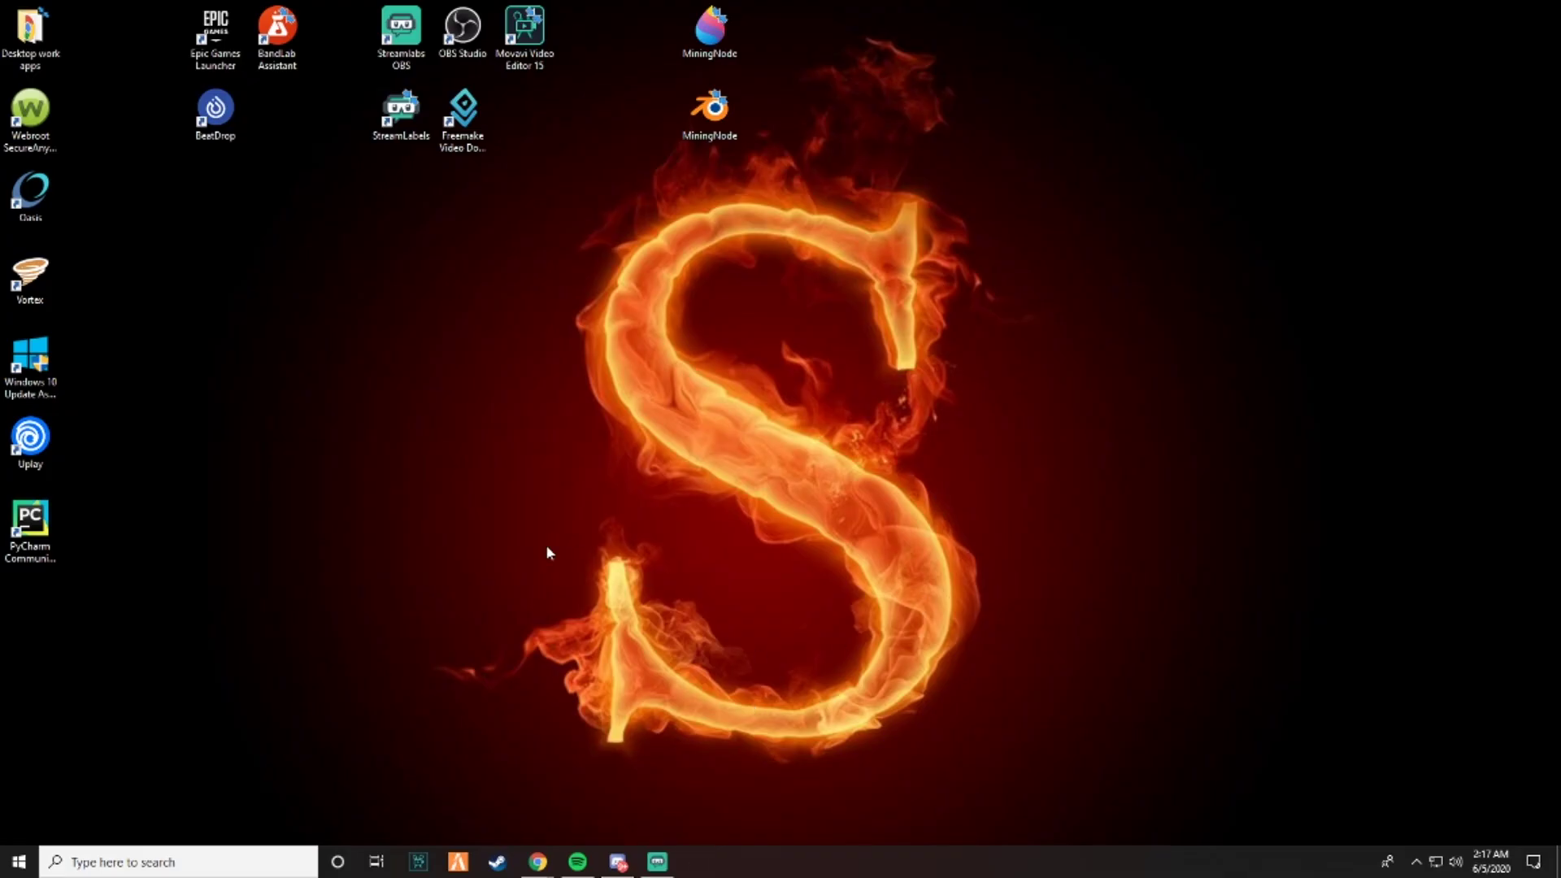
- Find the %appdata% folder with the Windows search and open it
left_click(280, 857)
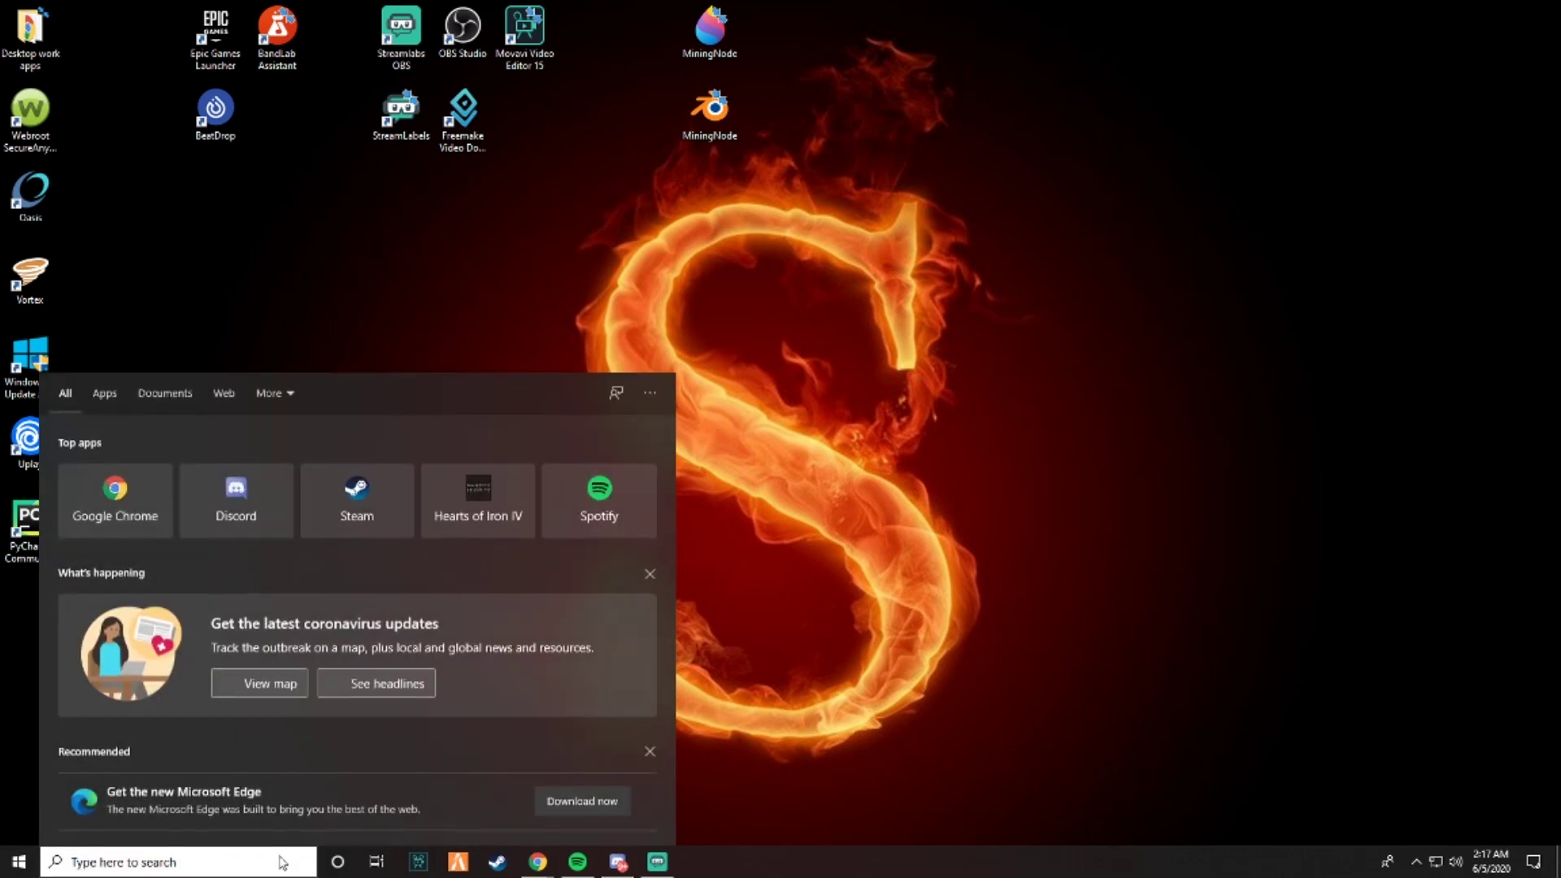
type("file")
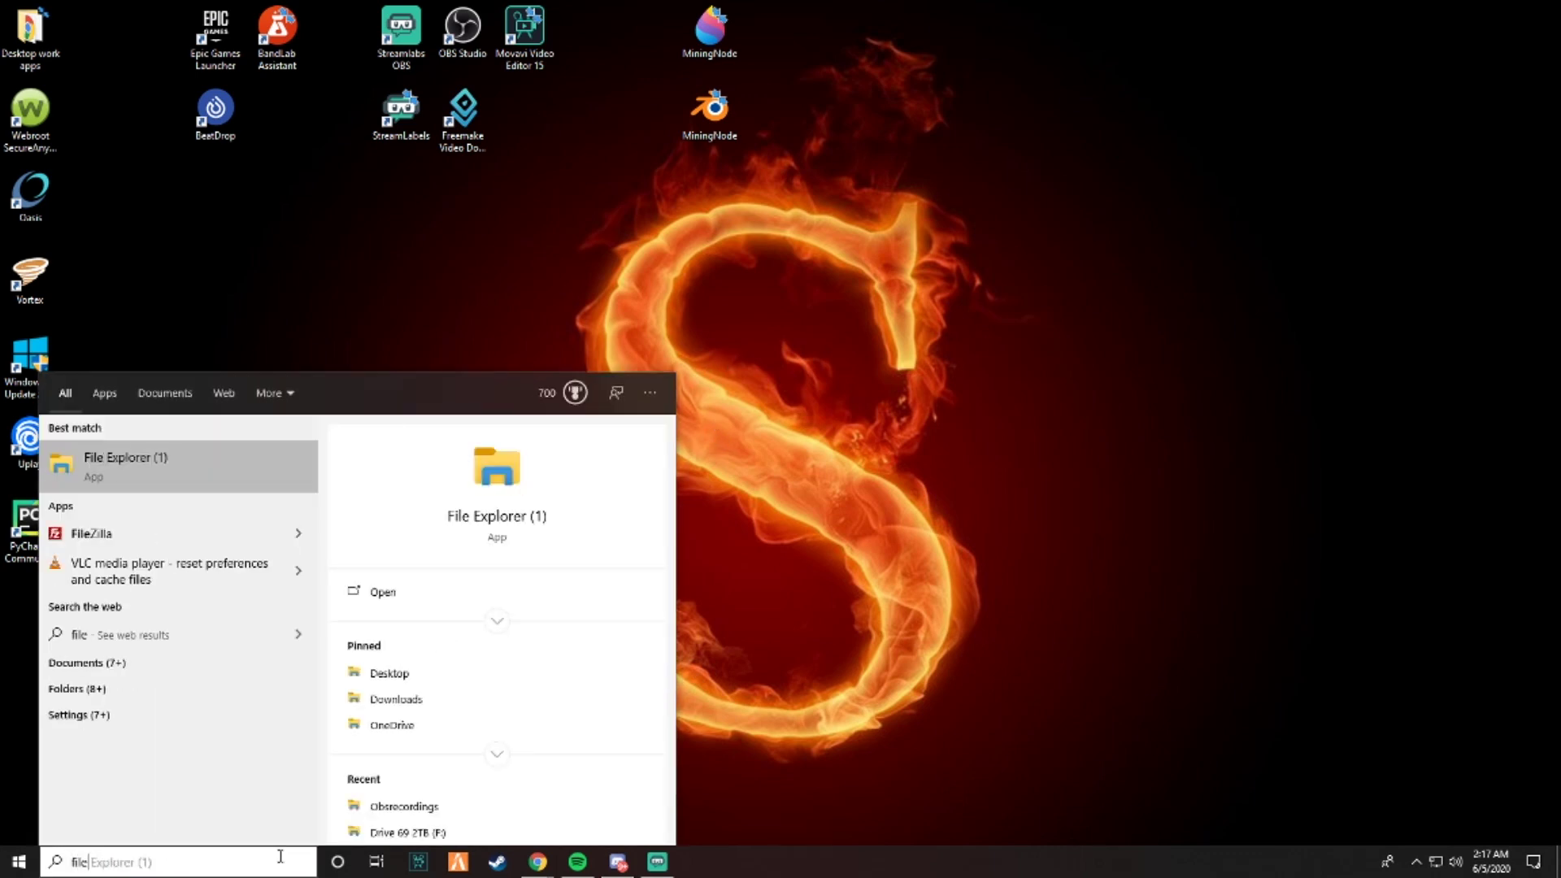
key("BackSpace")
key("BackSpace")
key("BackSpace")
key("BackSpace")
type("%appda")
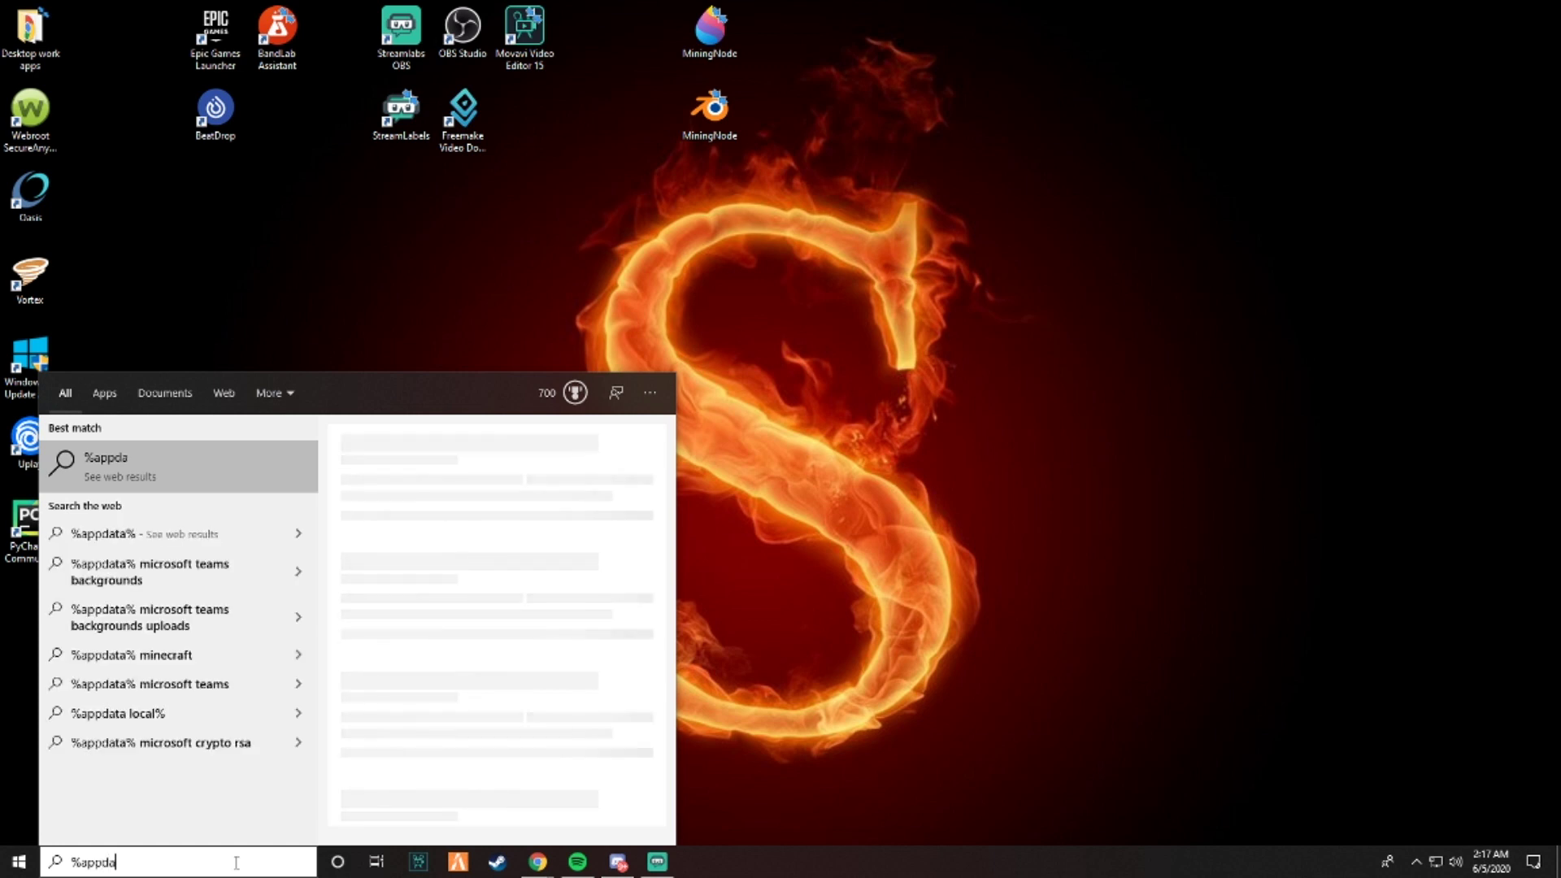
type("ta")
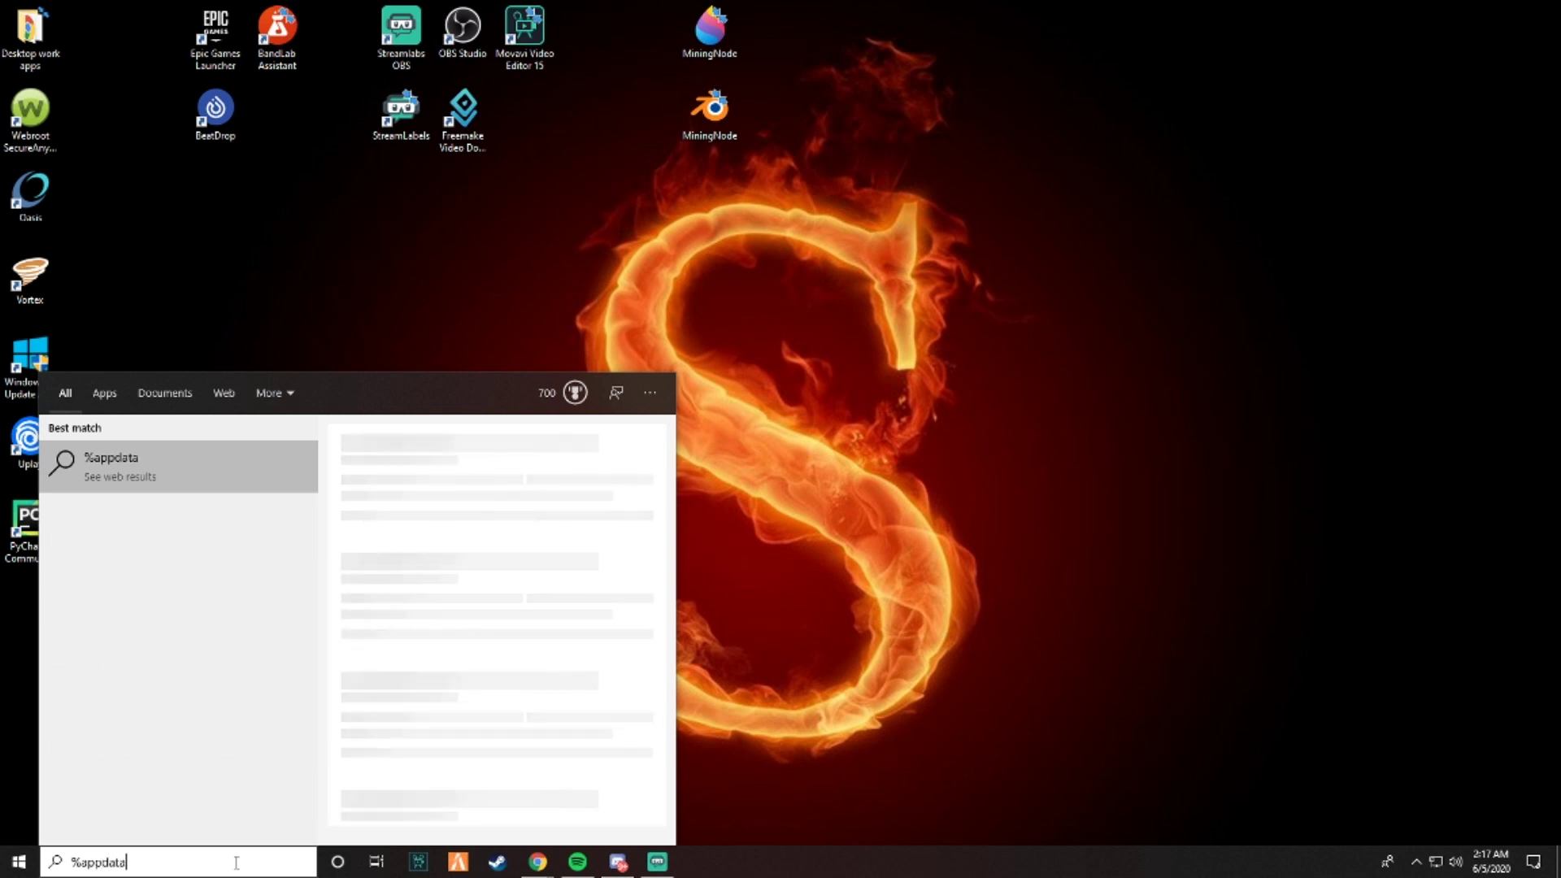
type("%")
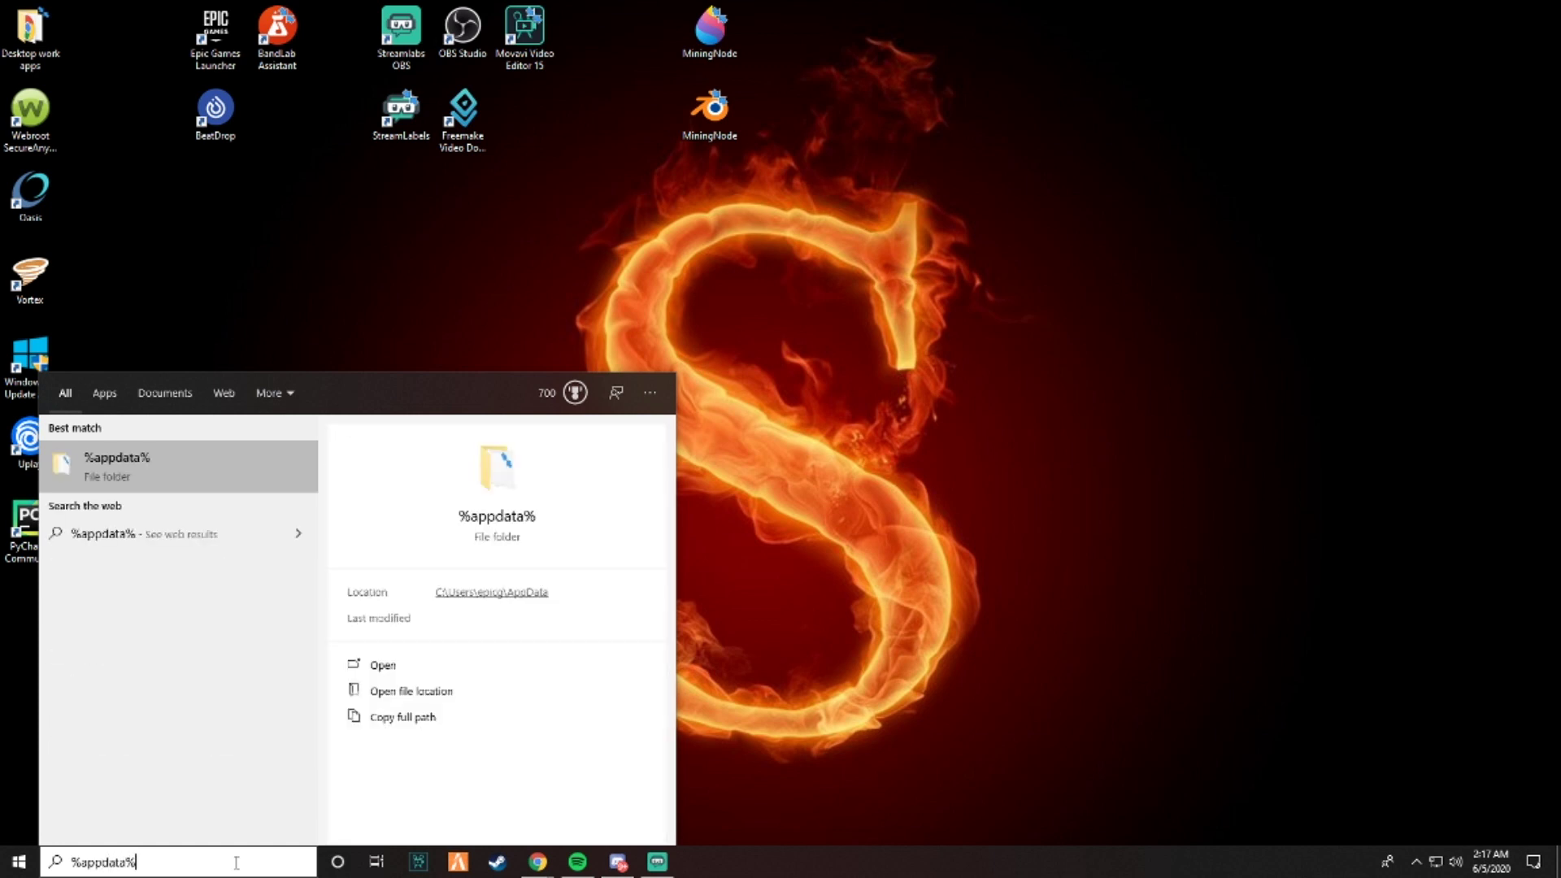
key("Return")
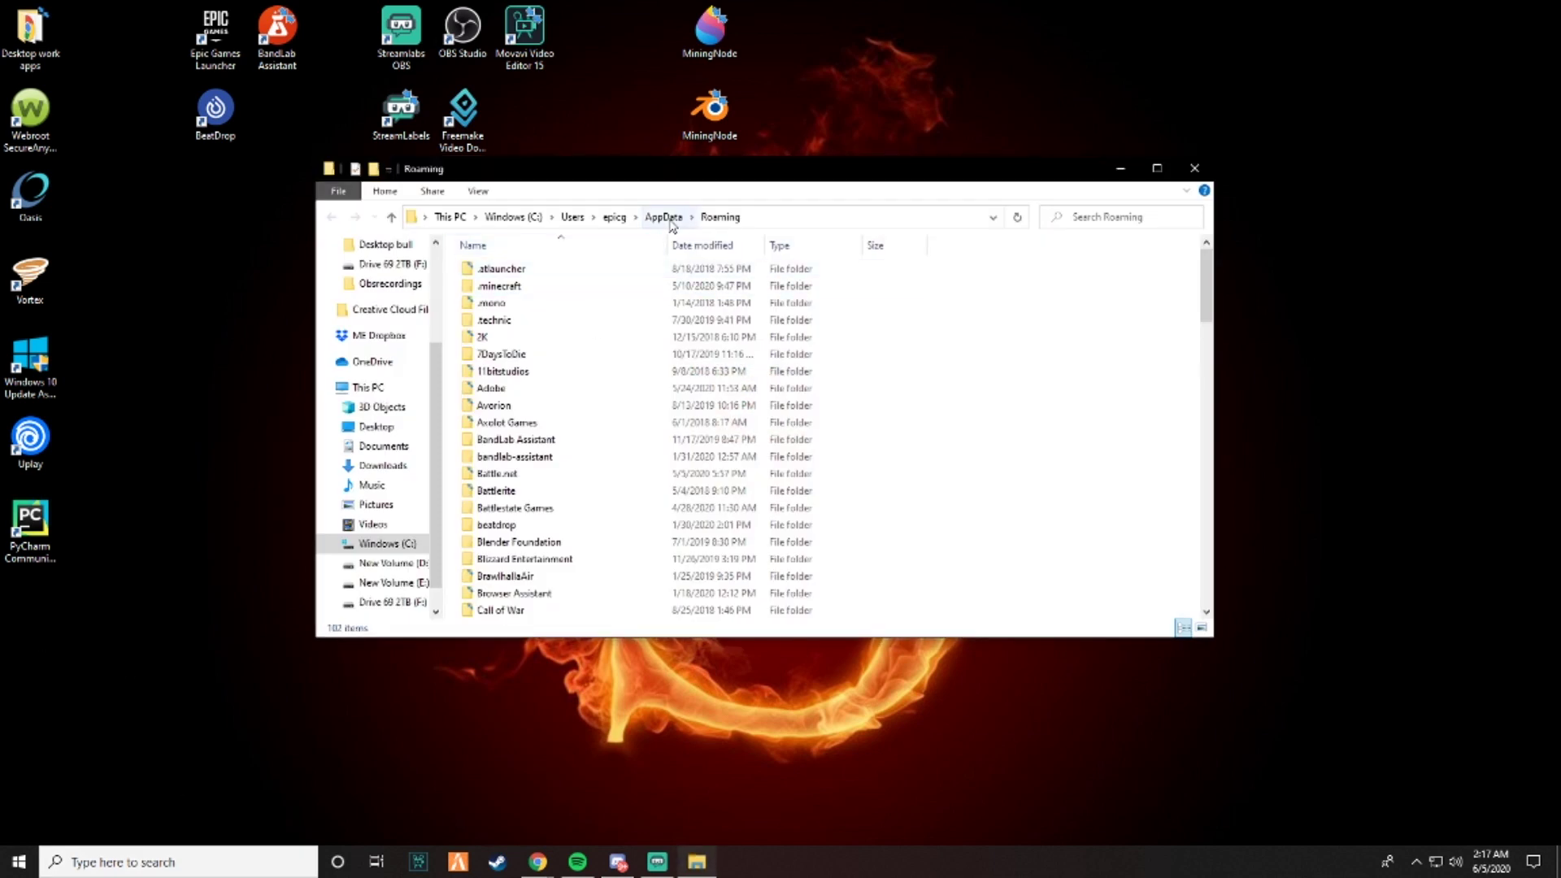
- Go up to the AppData folder and open its LocalLow subfolder
left_click(664, 217)
left_click_drag(500, 345, 561, 324)
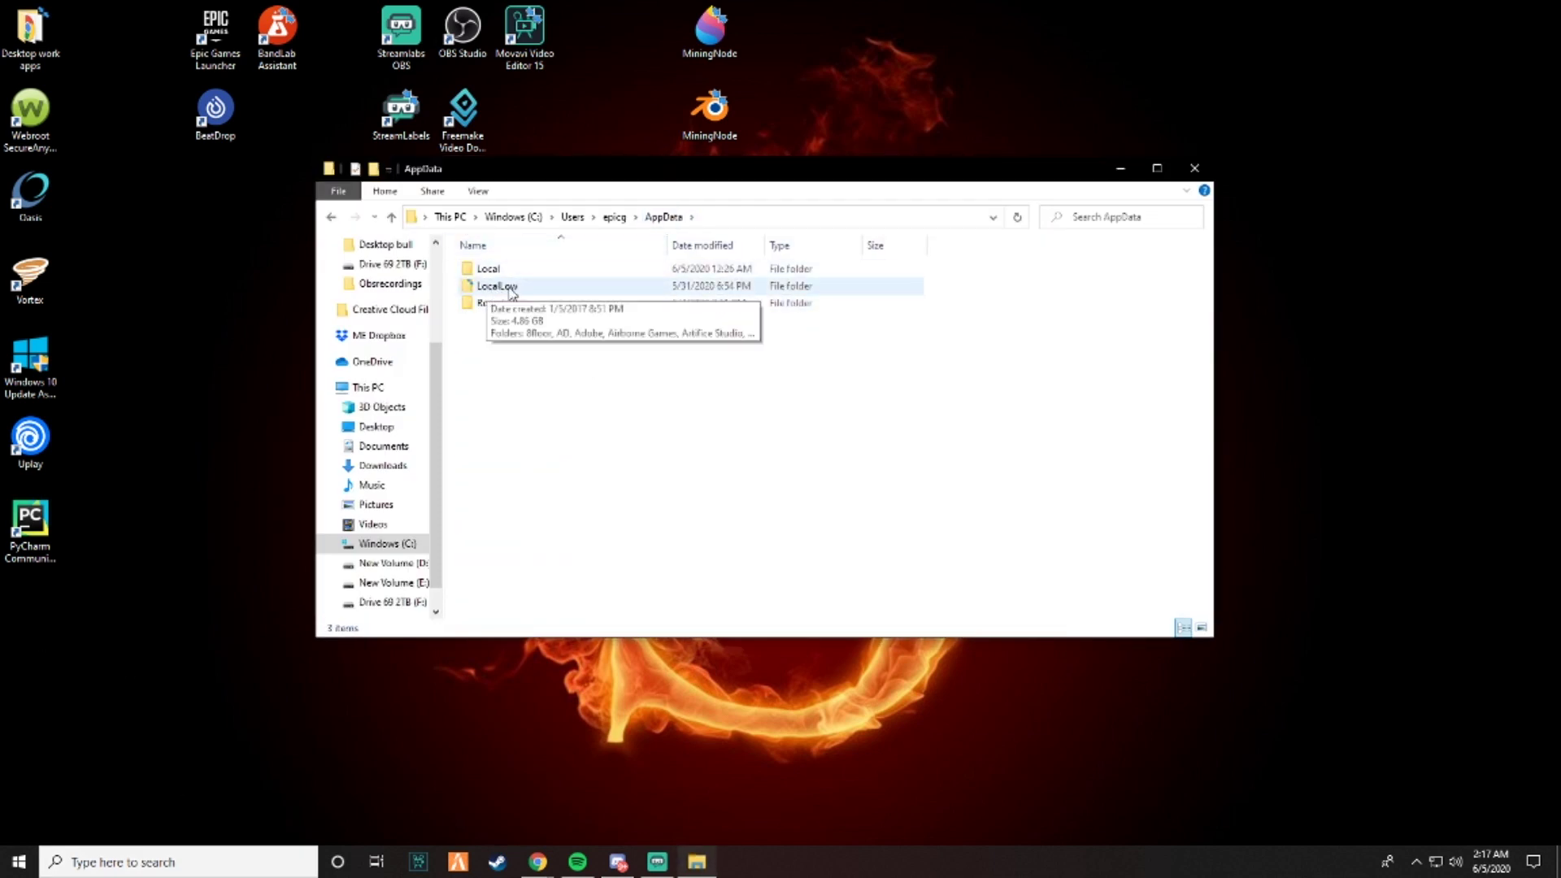
double_click(493, 289)
left_click(530, 356)
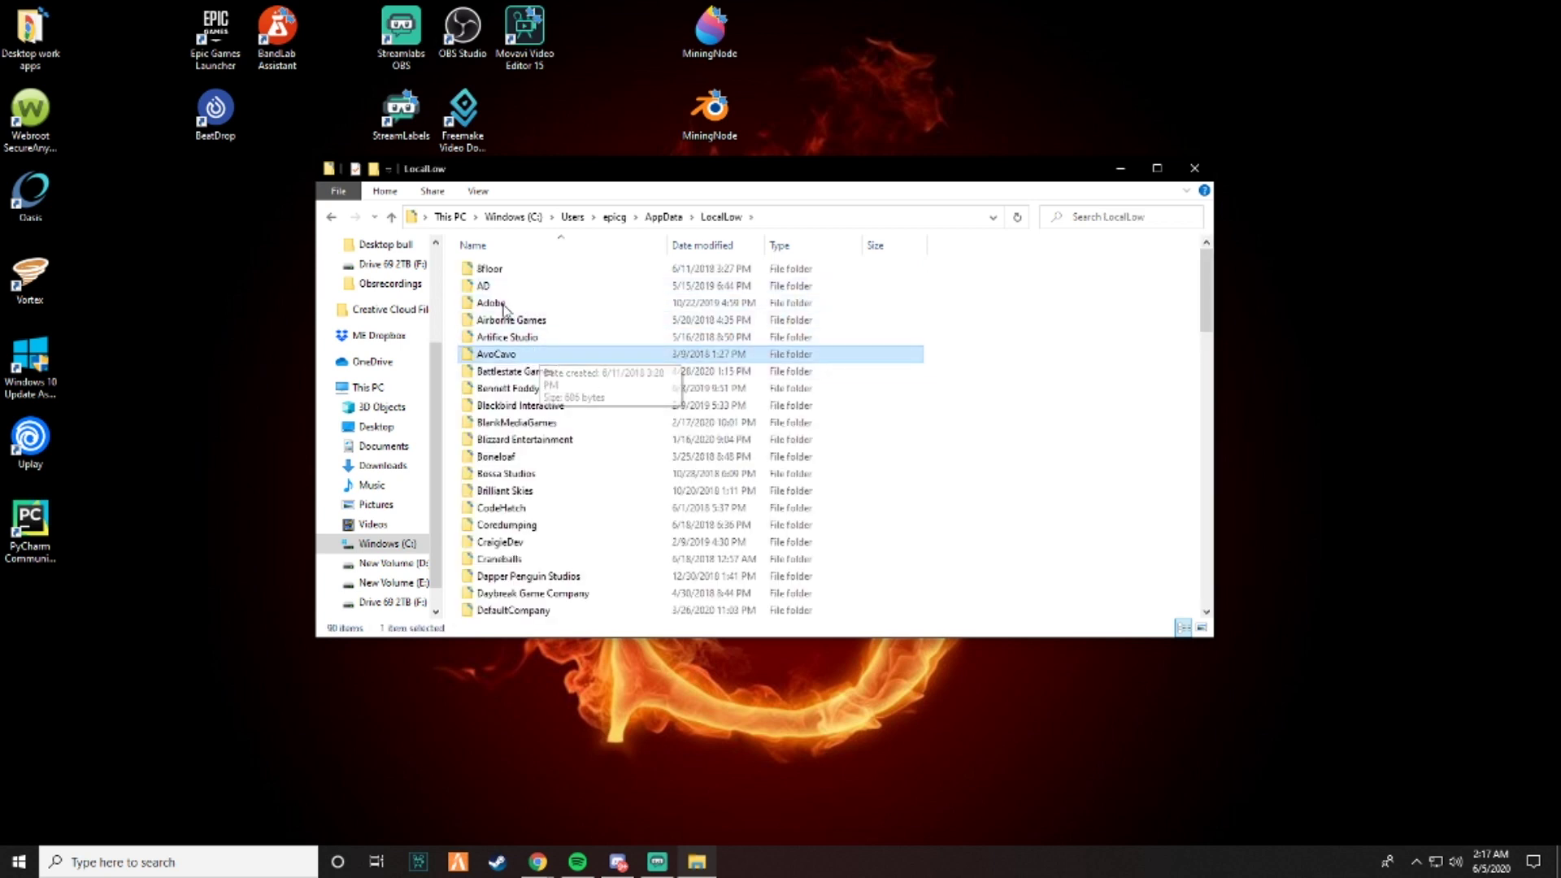
- Open mkarpenko > WorldBox > saves, look inside the save4 folder and return to saves
key("m")
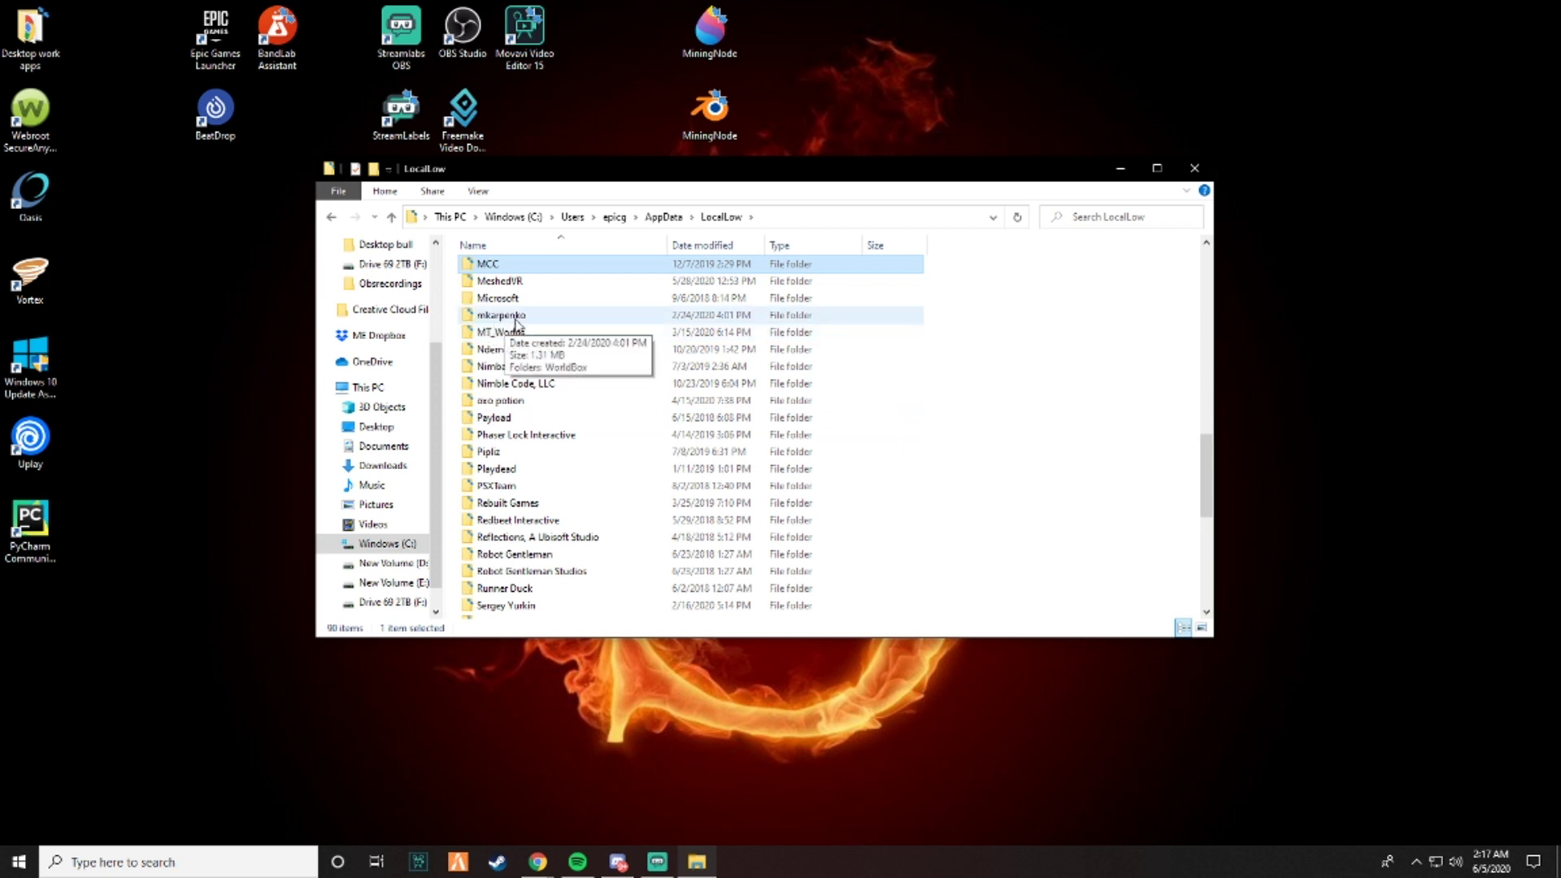
double_click(520, 317)
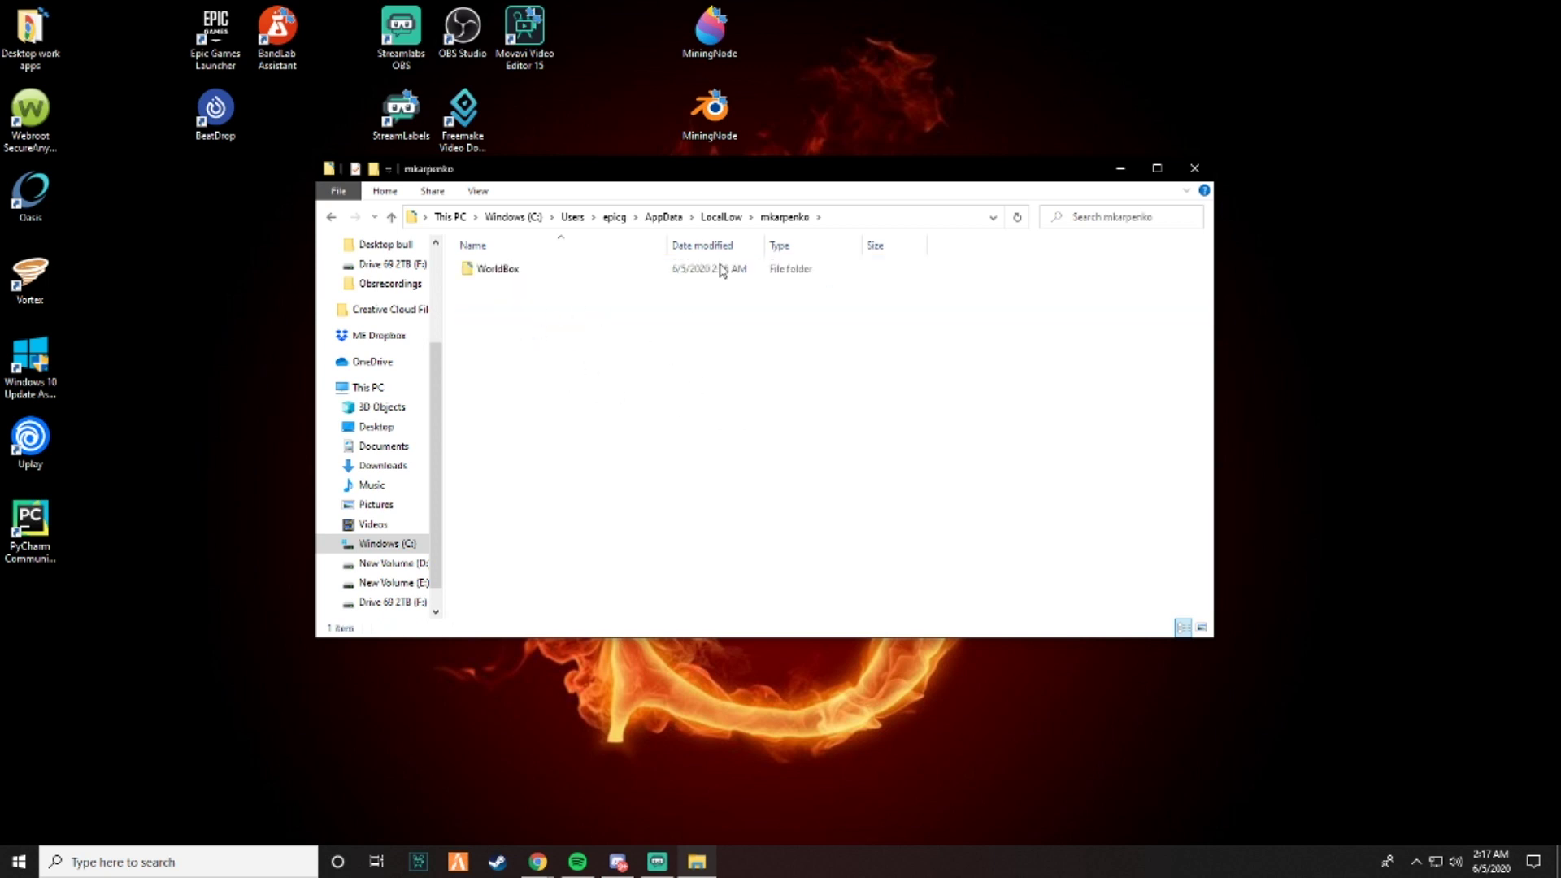
double_click(720, 269)
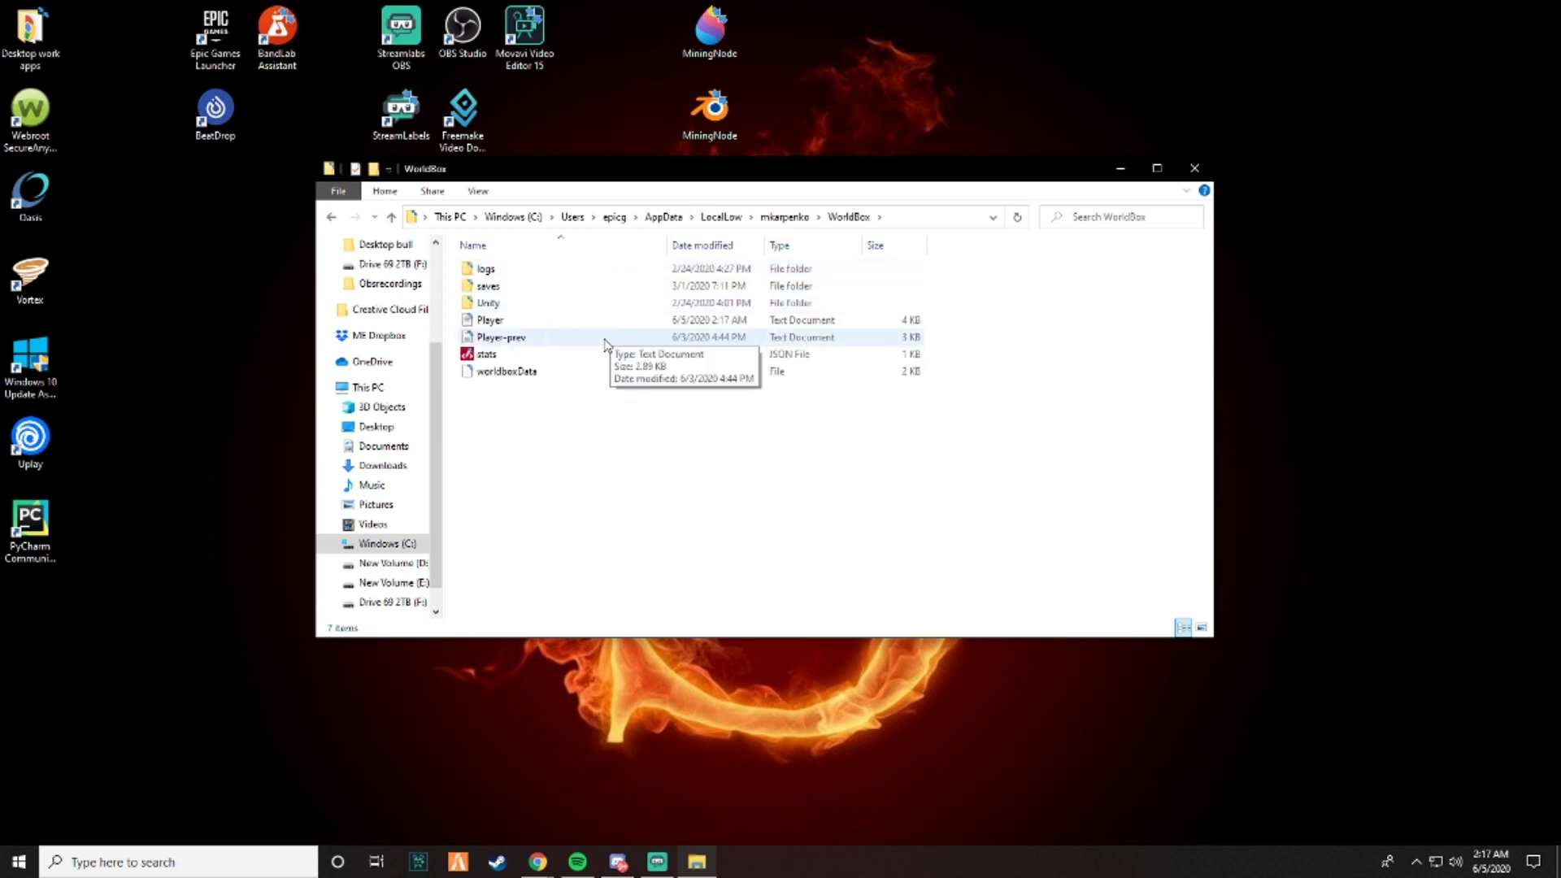
double_click(488, 286)
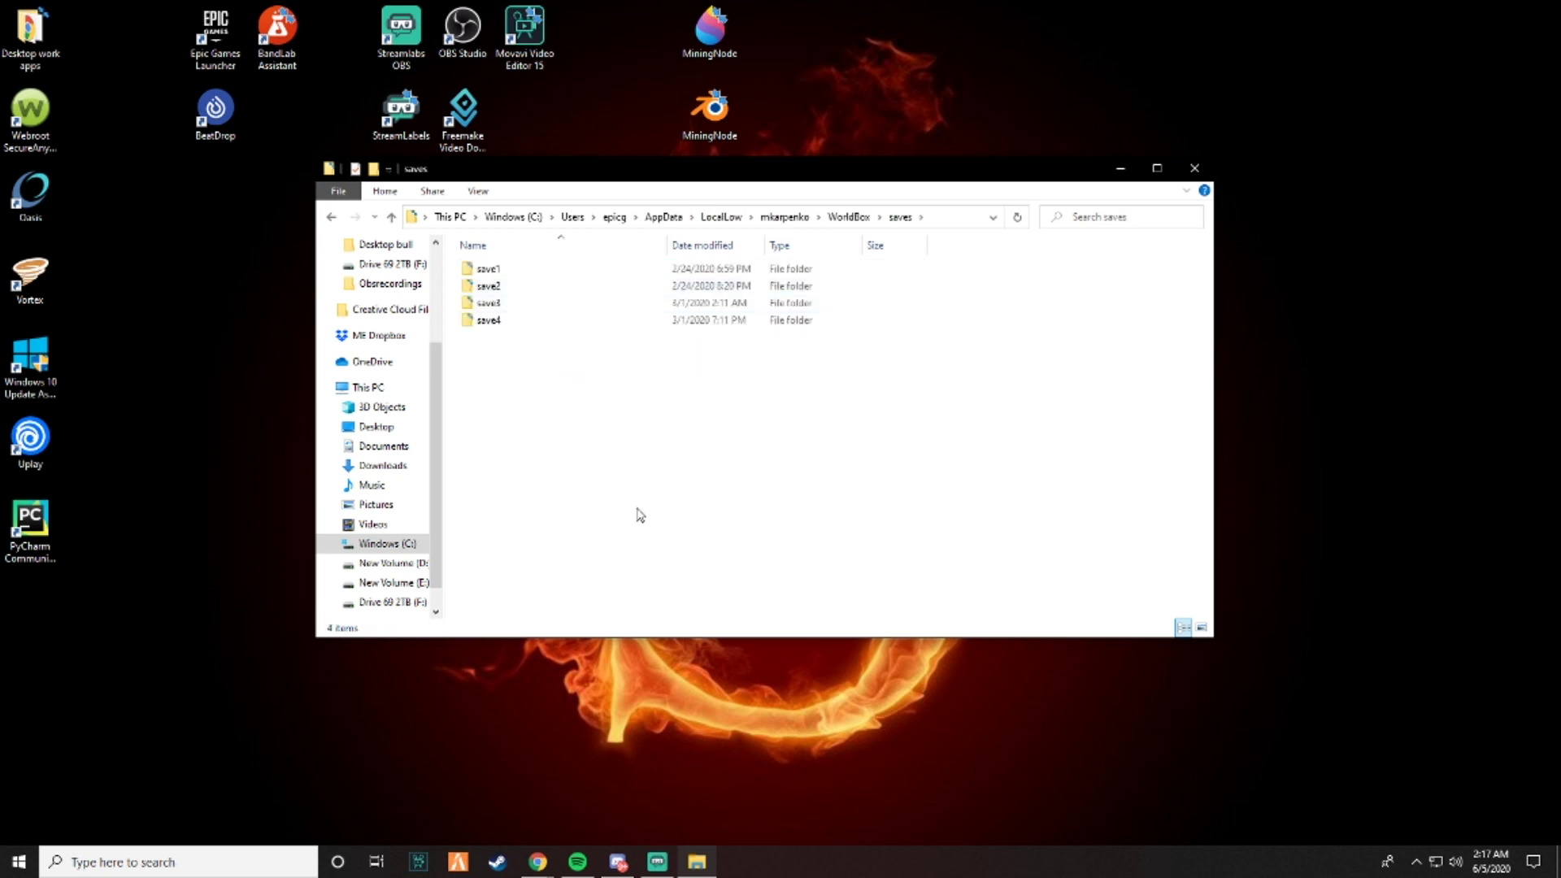
double_click(497, 321)
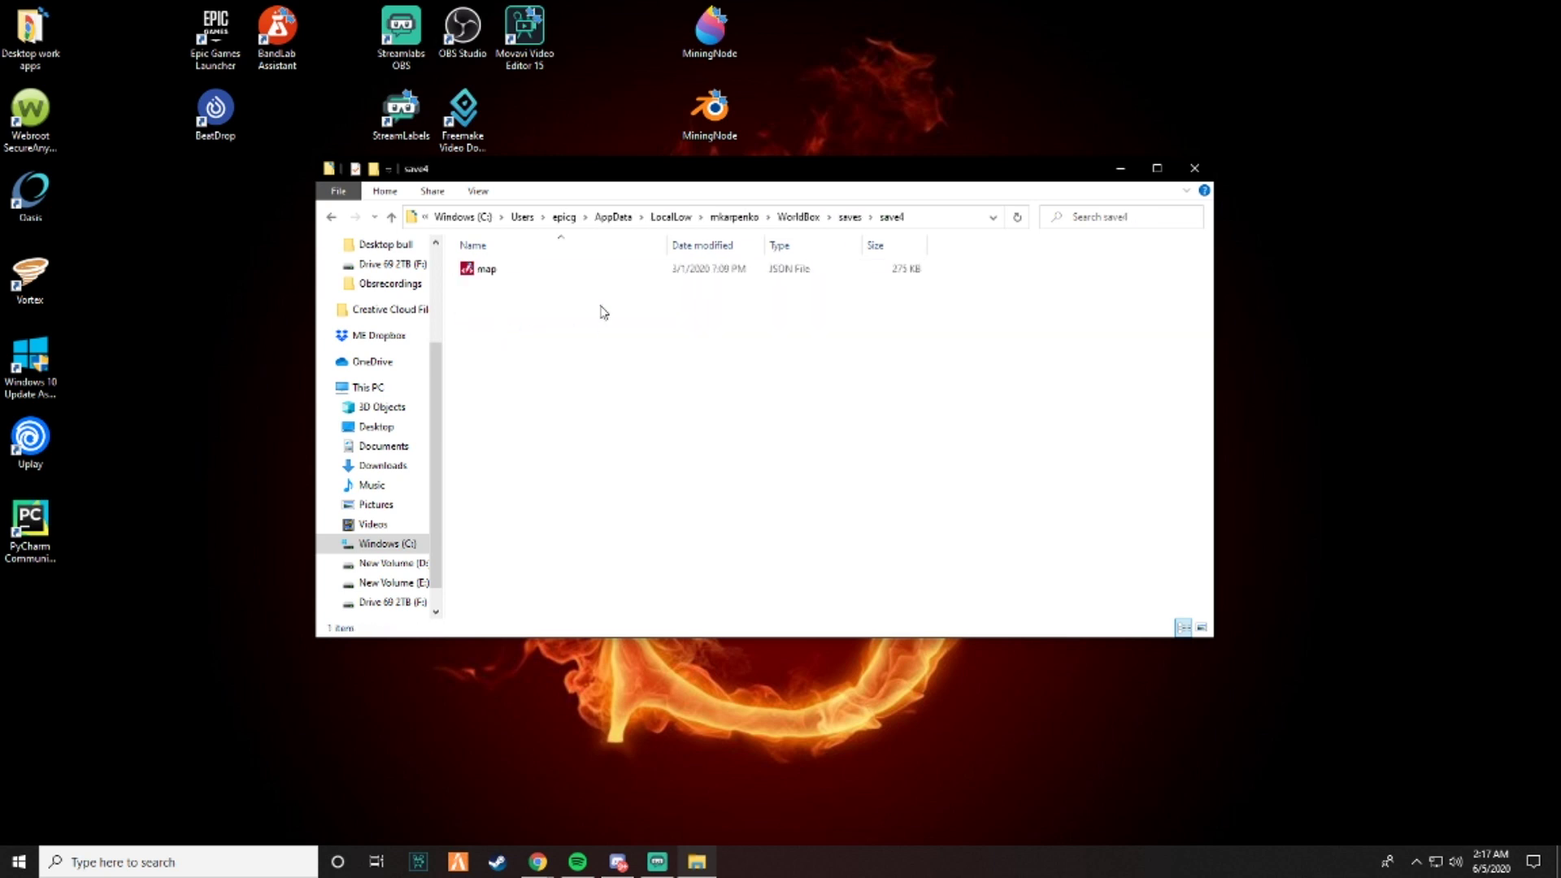
left_click(331, 217)
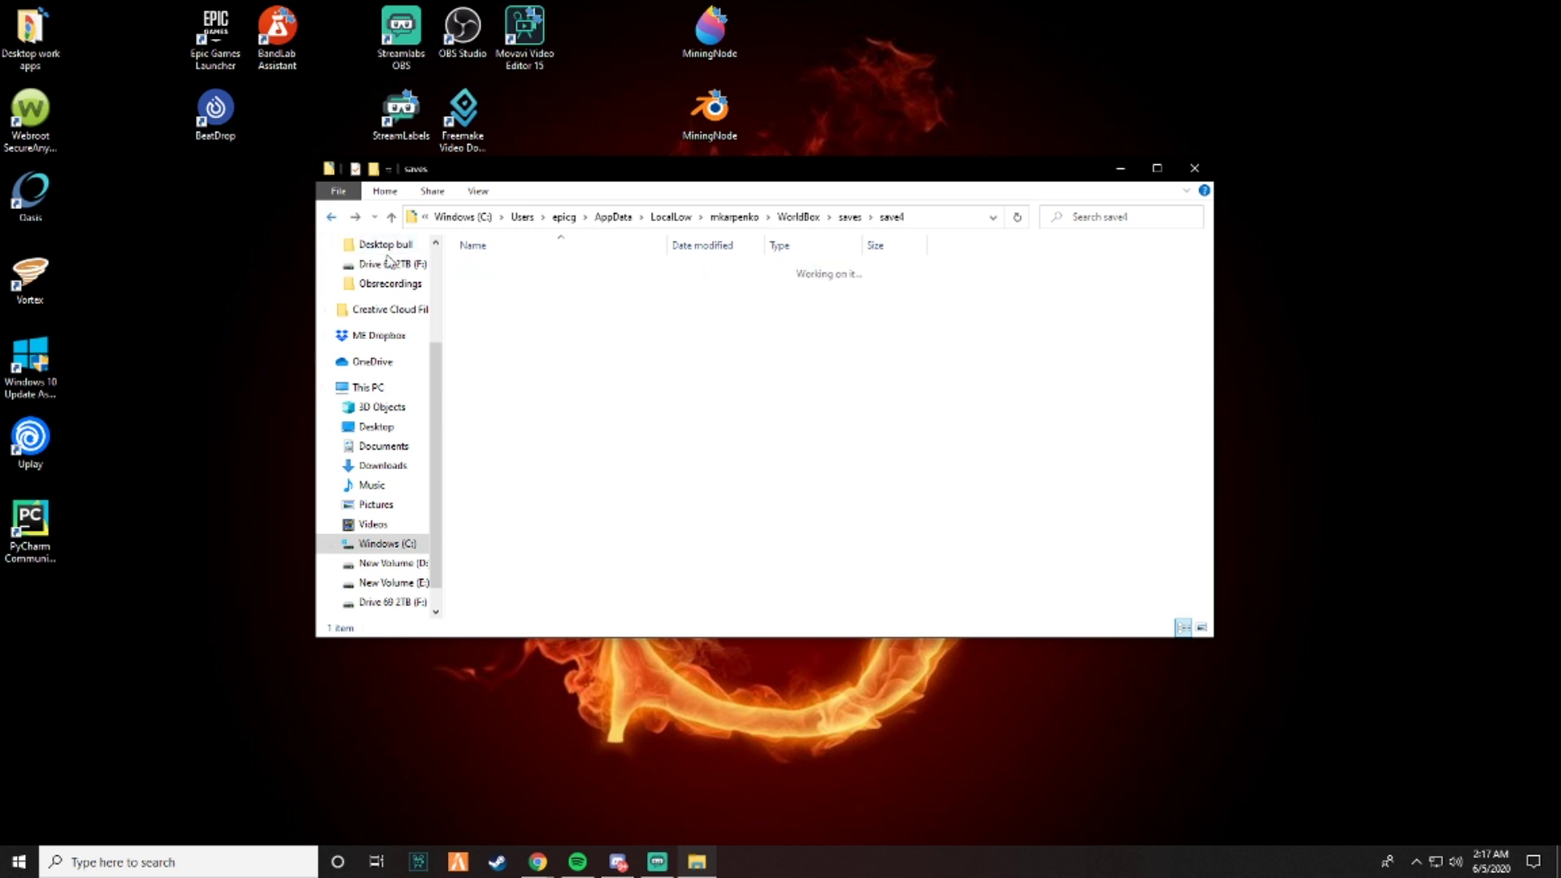
- Create a new folder named save5 in the saves folder and open it
right_click(524, 358)
mouse_move(585, 569)
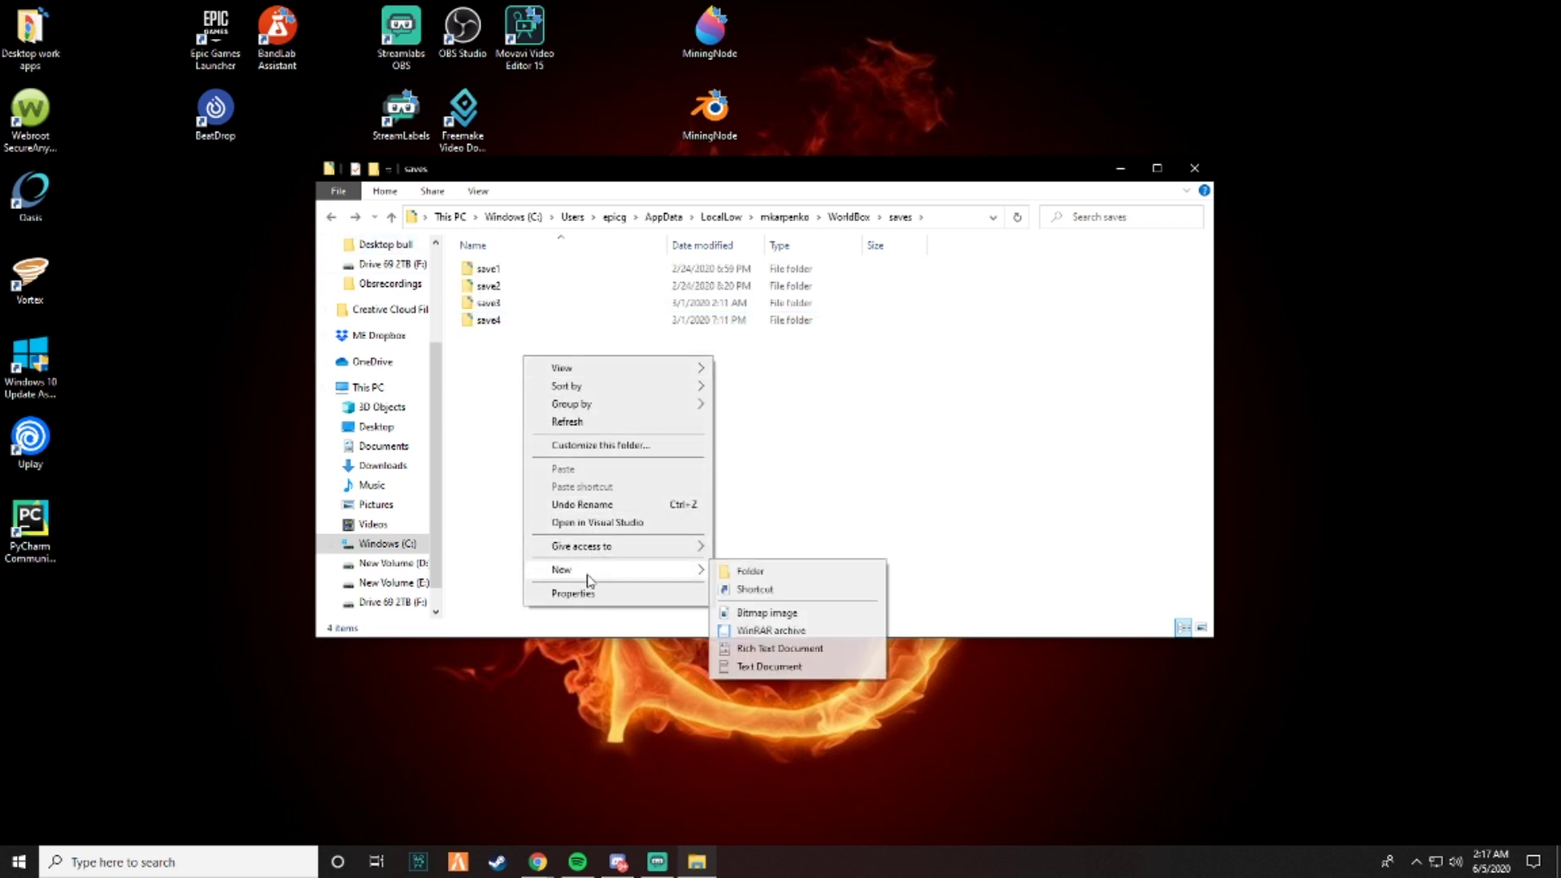
left_click(742, 570)
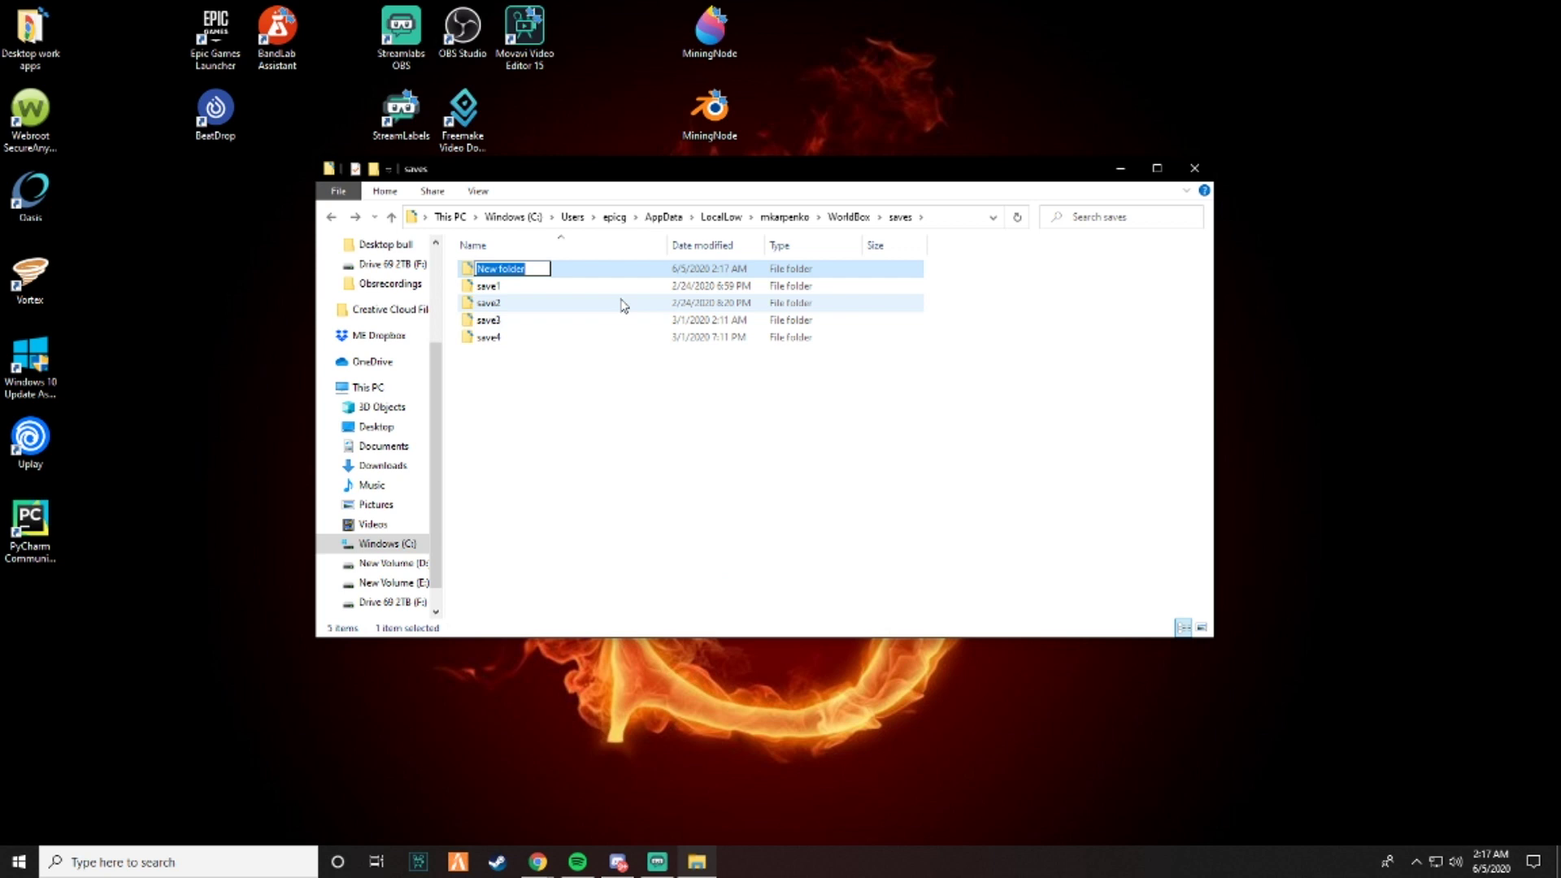
type("save5")
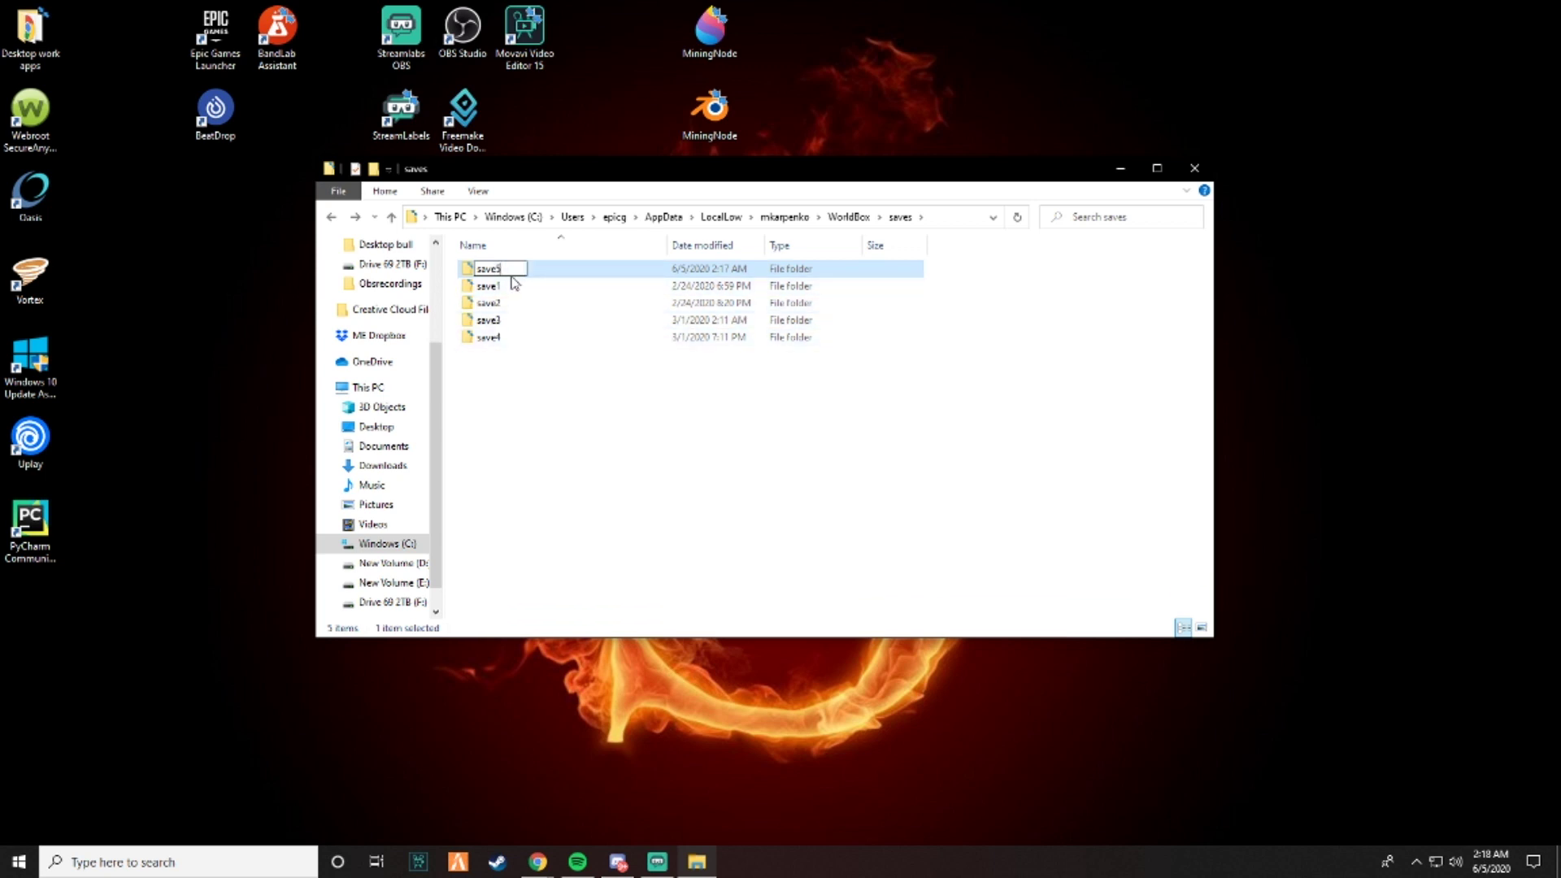
key("Return")
left_click(567, 431)
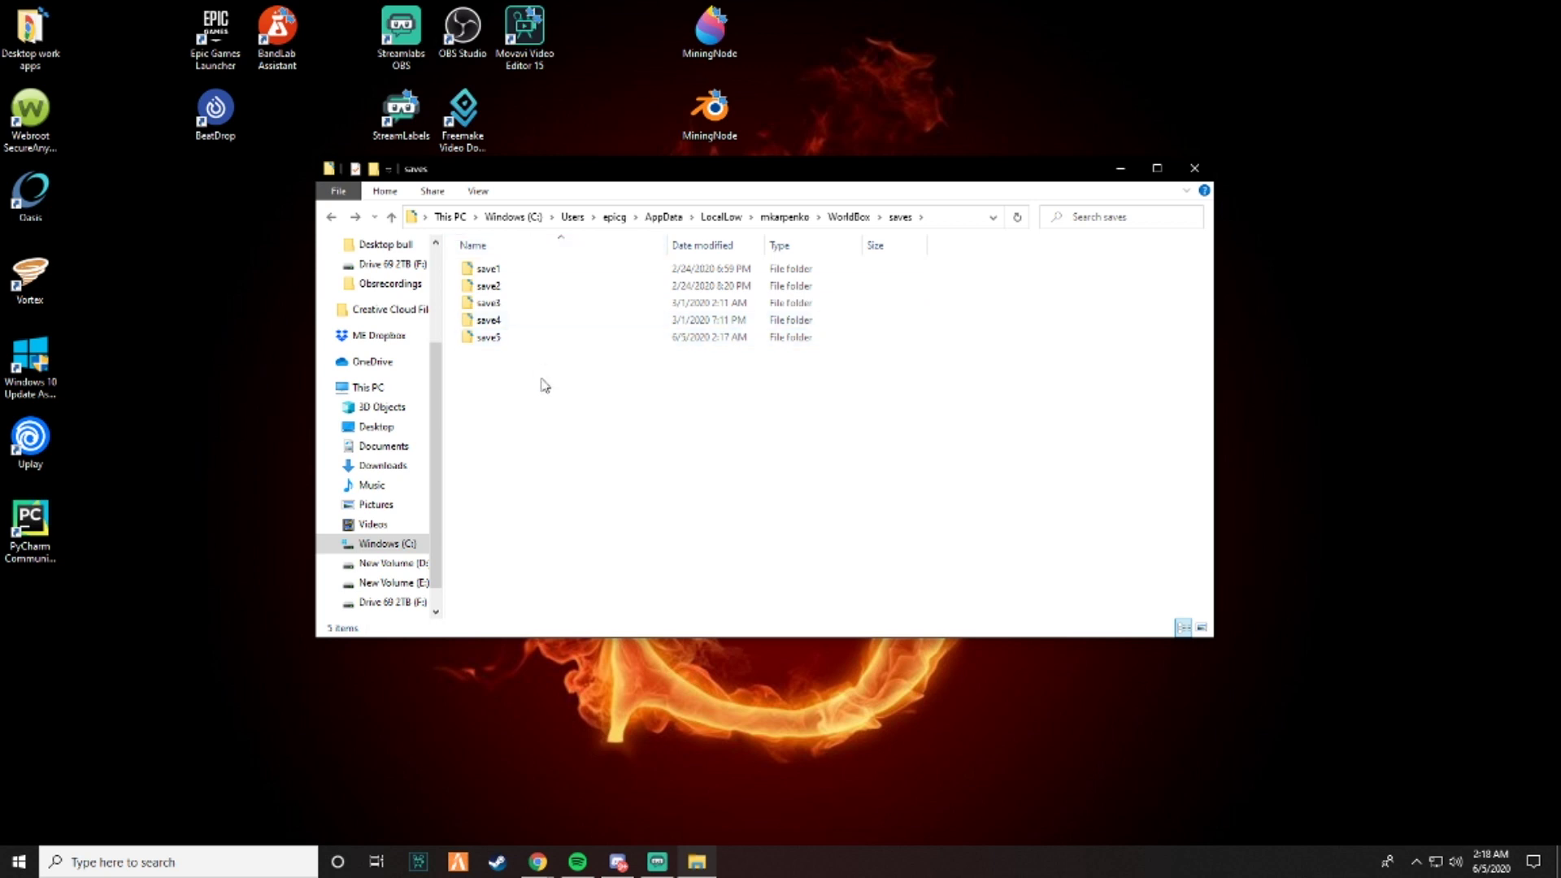
double_click(521, 340)
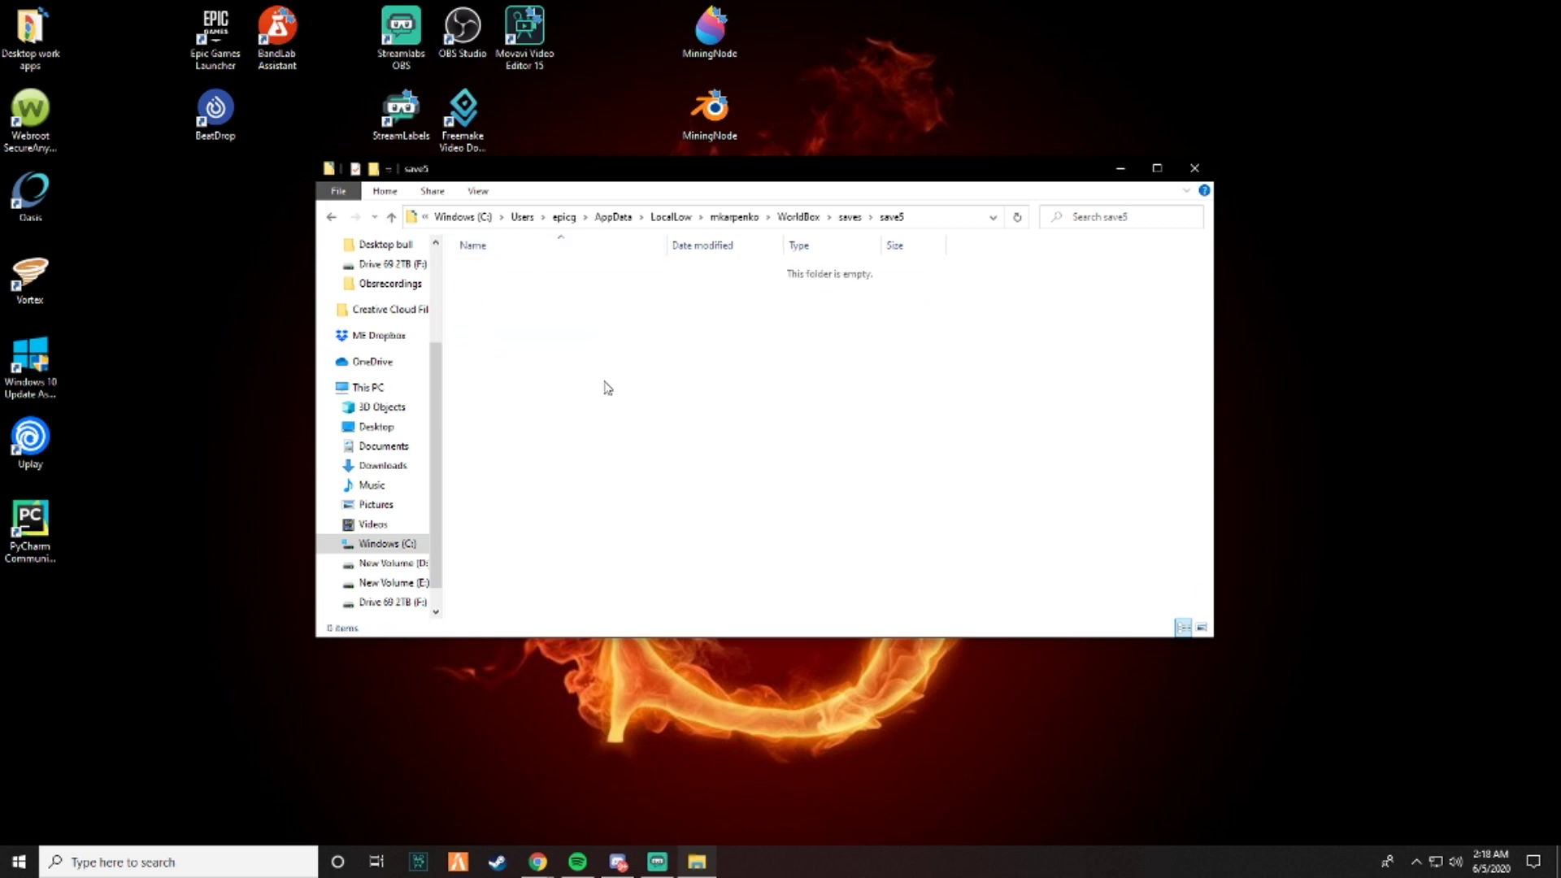
- Switch to Discord and browse the map-downloads channel of the Super WorldBox server
left_click(618, 659)
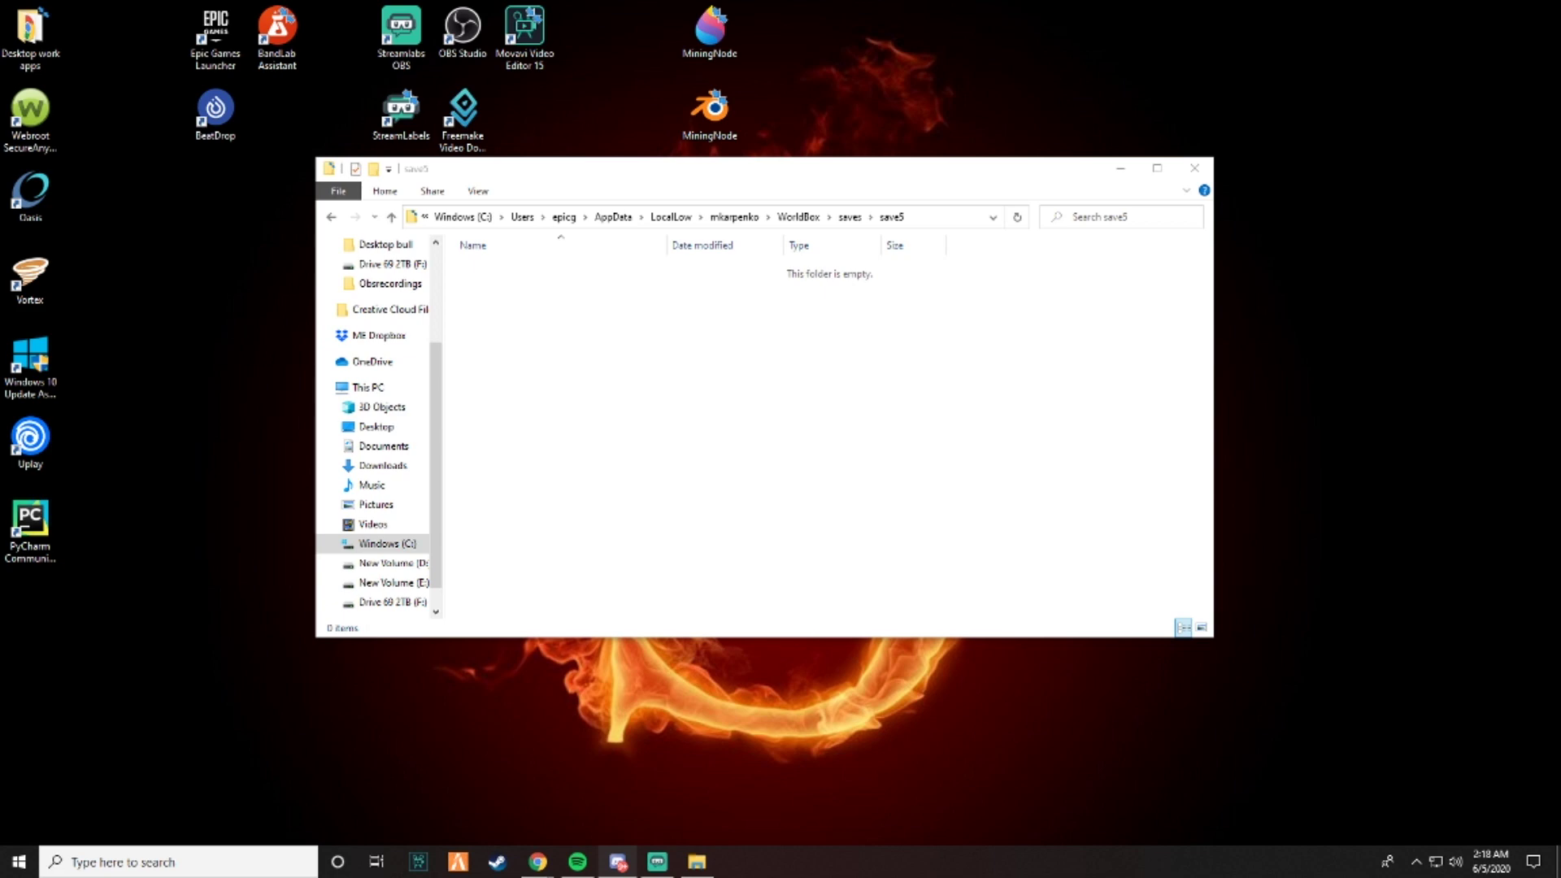
left_click(618, 862)
left_click_drag(1218, 170, 974, 15)
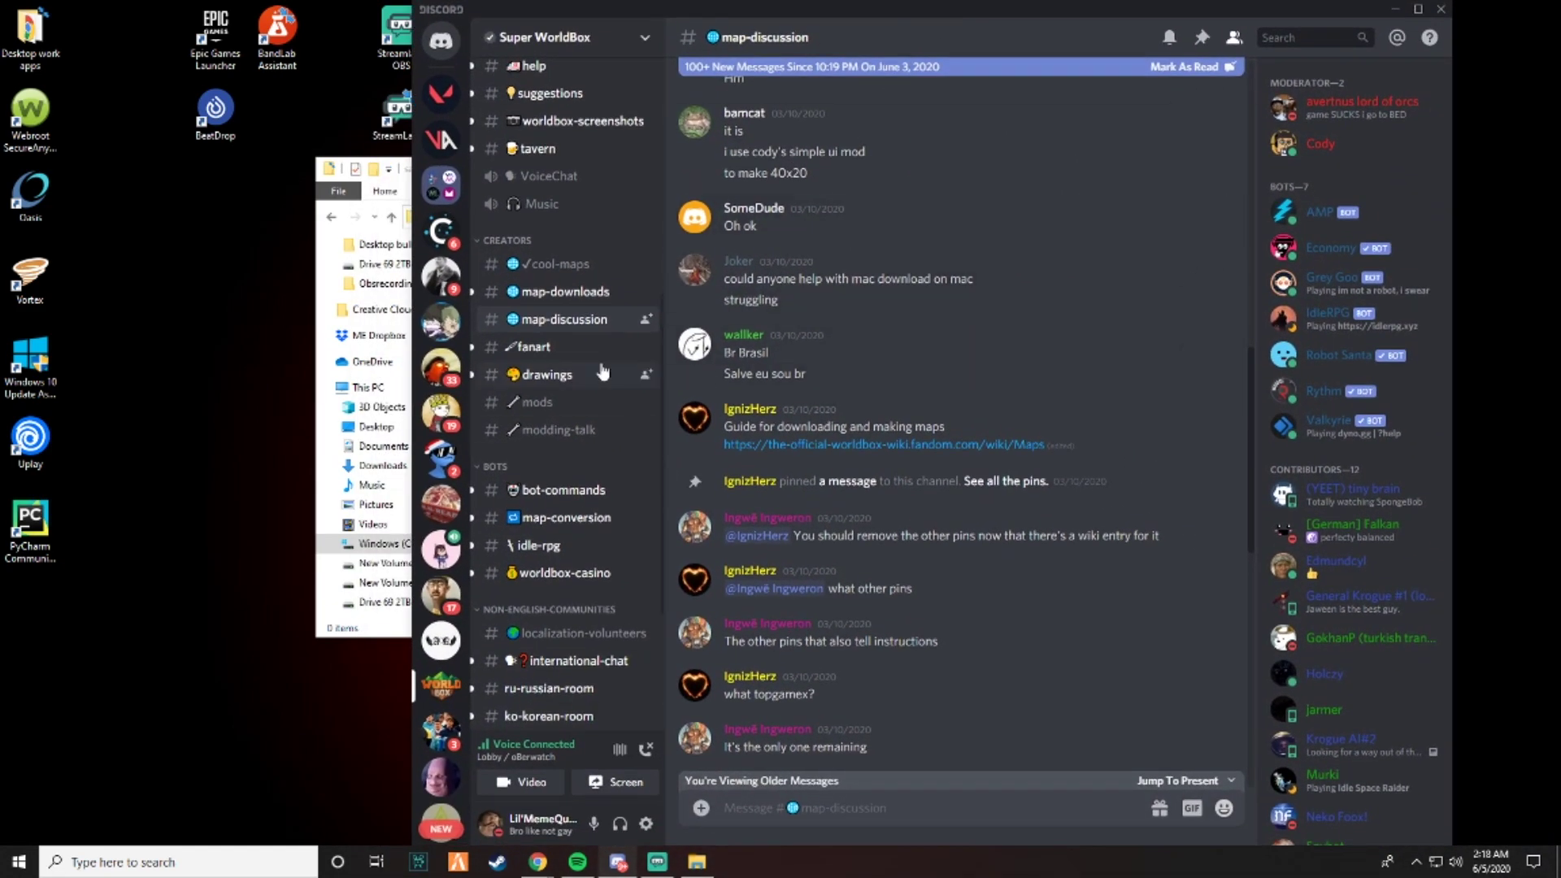
left_click(566, 293)
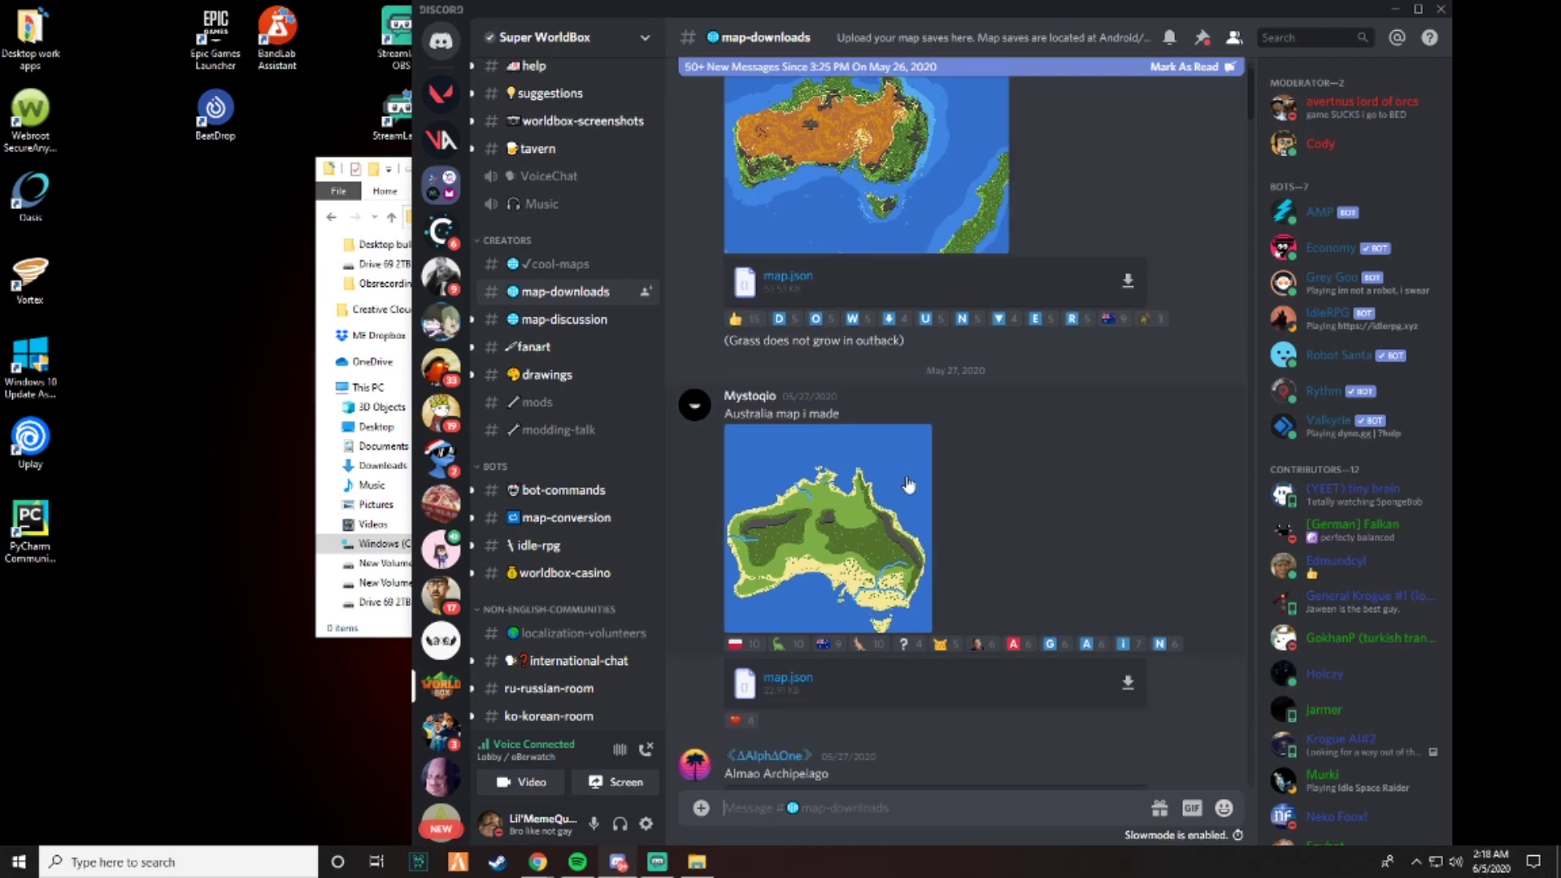
scroll(909, 480, "down", 10)
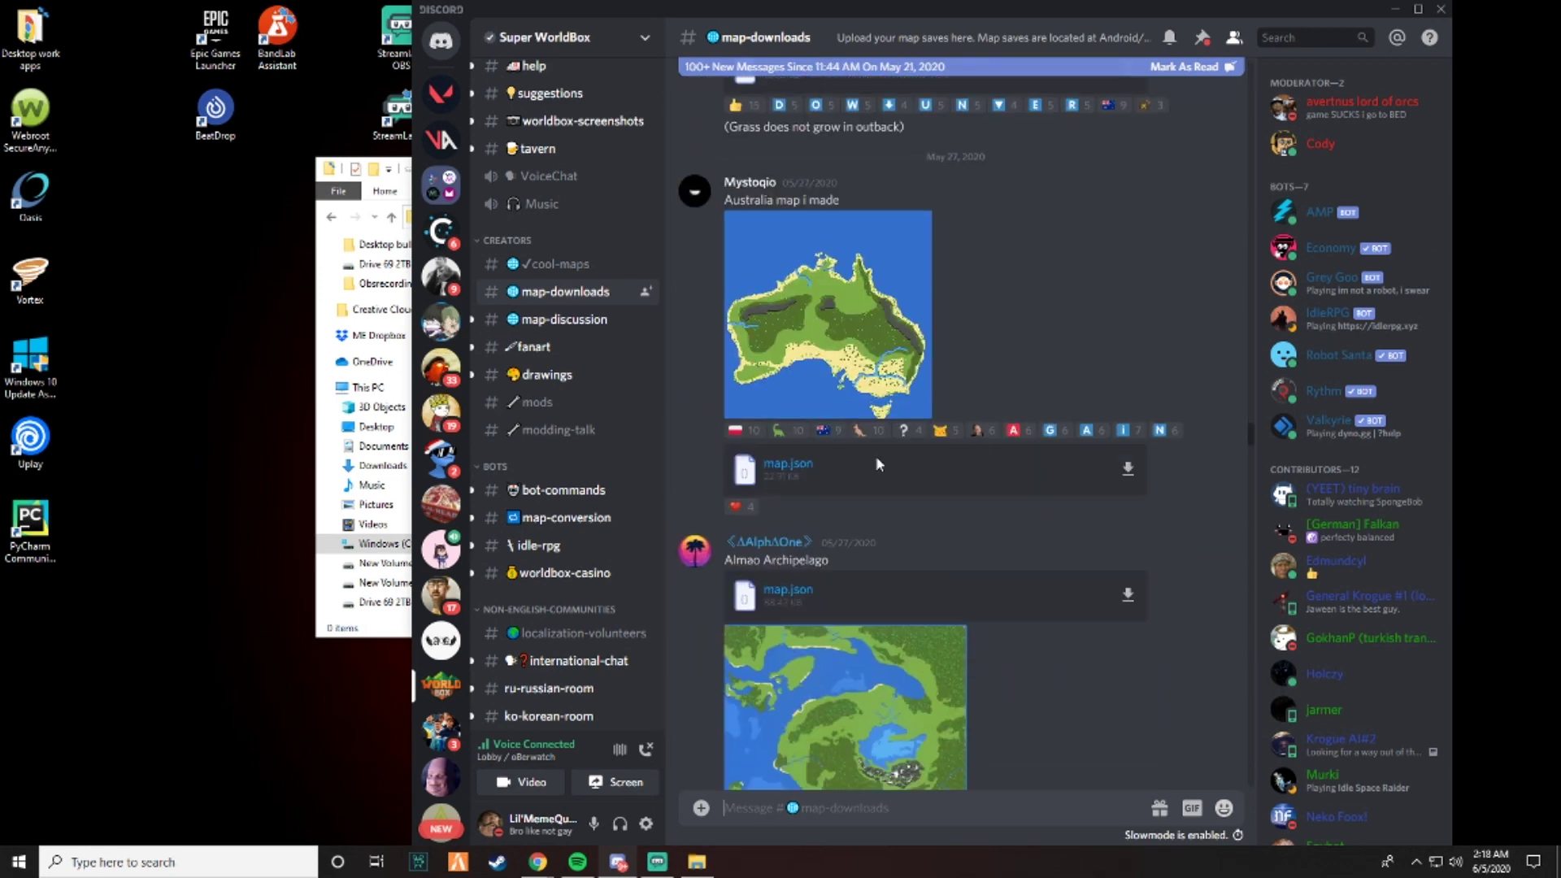
- Browse the cool-maps channel for the Warhammer 16x11 map
left_click(558, 264)
scroll(1051, 494, "down", 5)
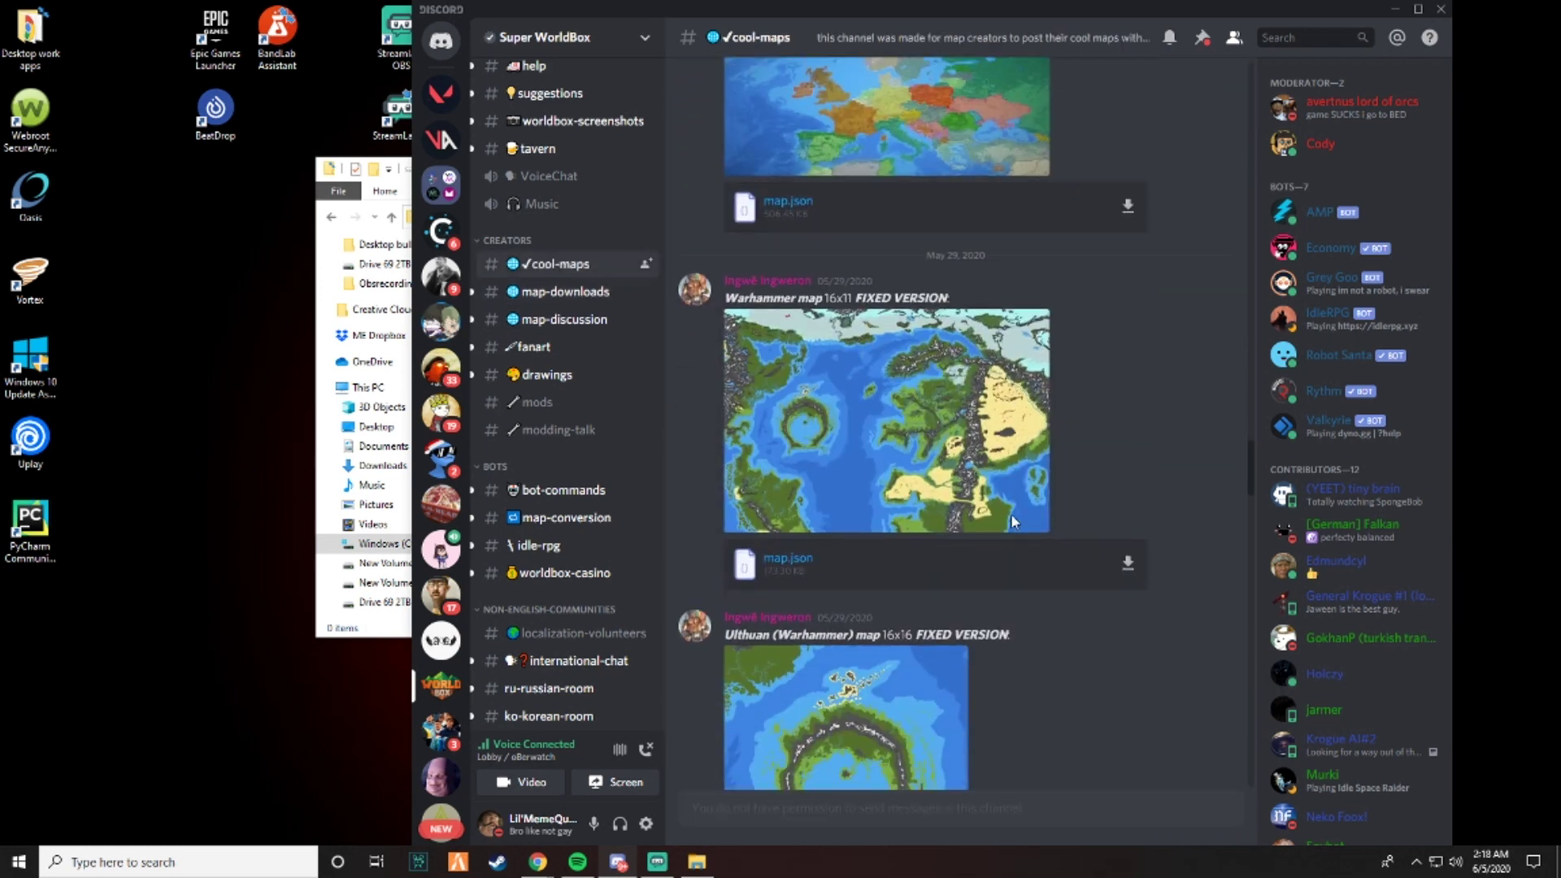
scroll(1010, 514, "up", 6)
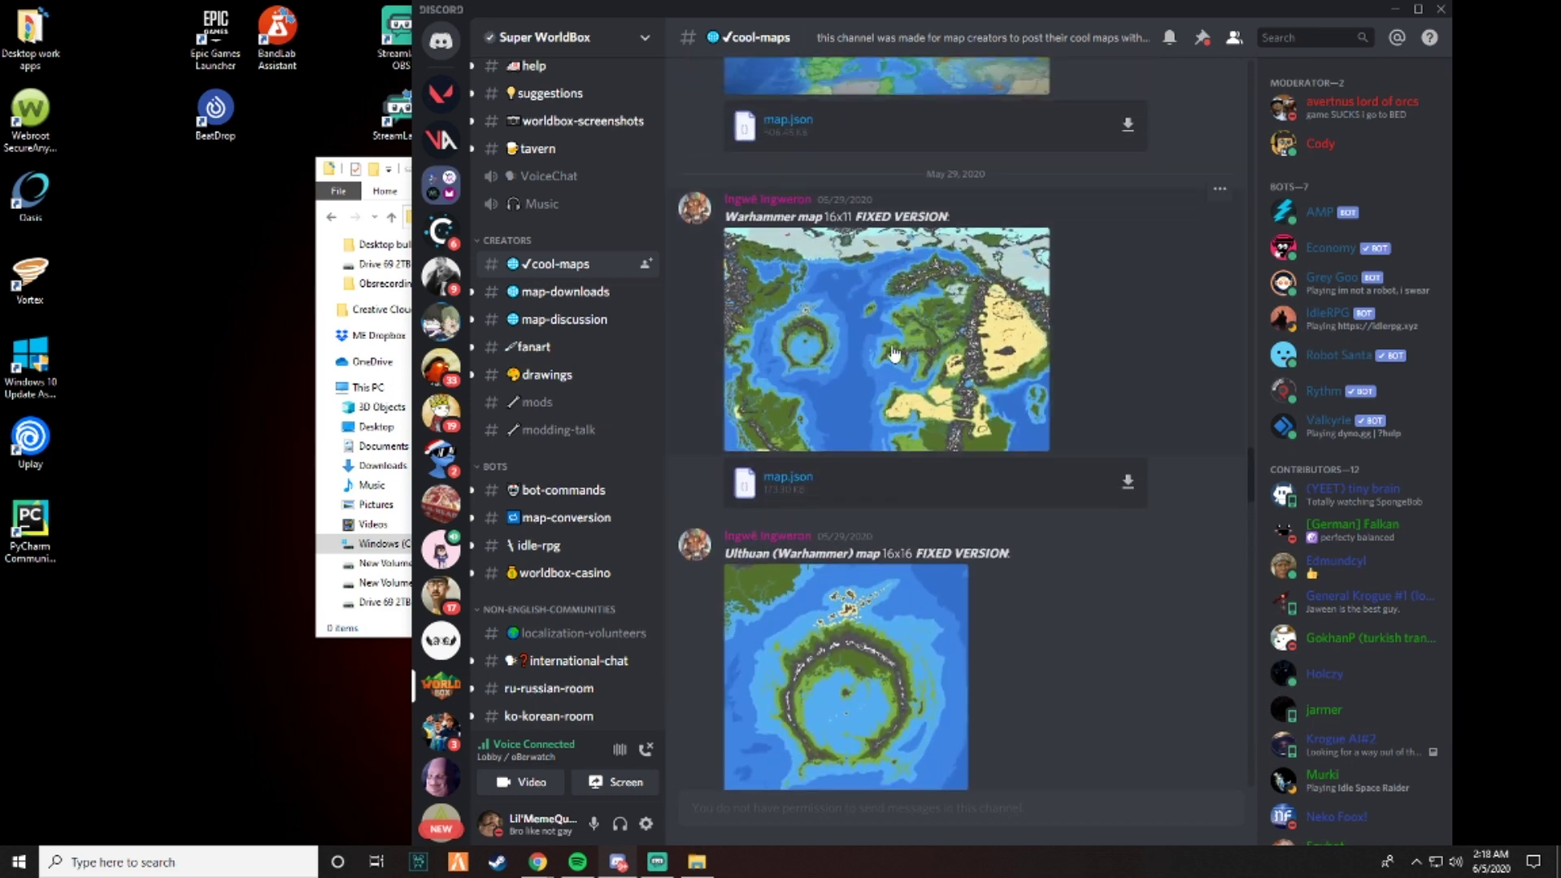
- Try to download the map.json file of the Warhammer 16x11 map
left_click(793, 482)
left_click_drag(1106, 163, 967, 87)
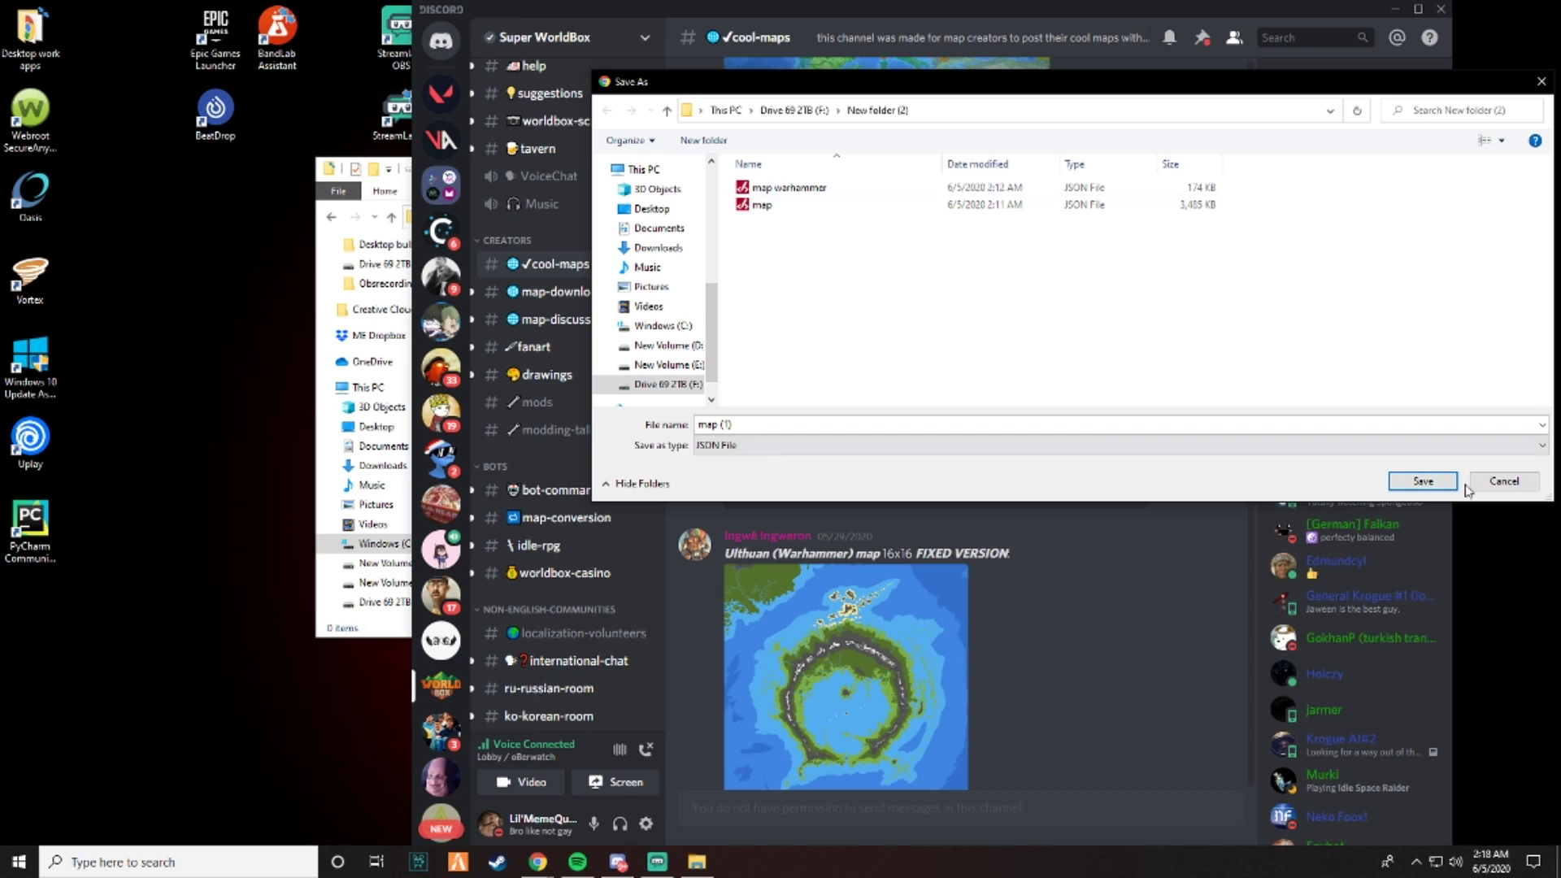
left_click(1496, 484)
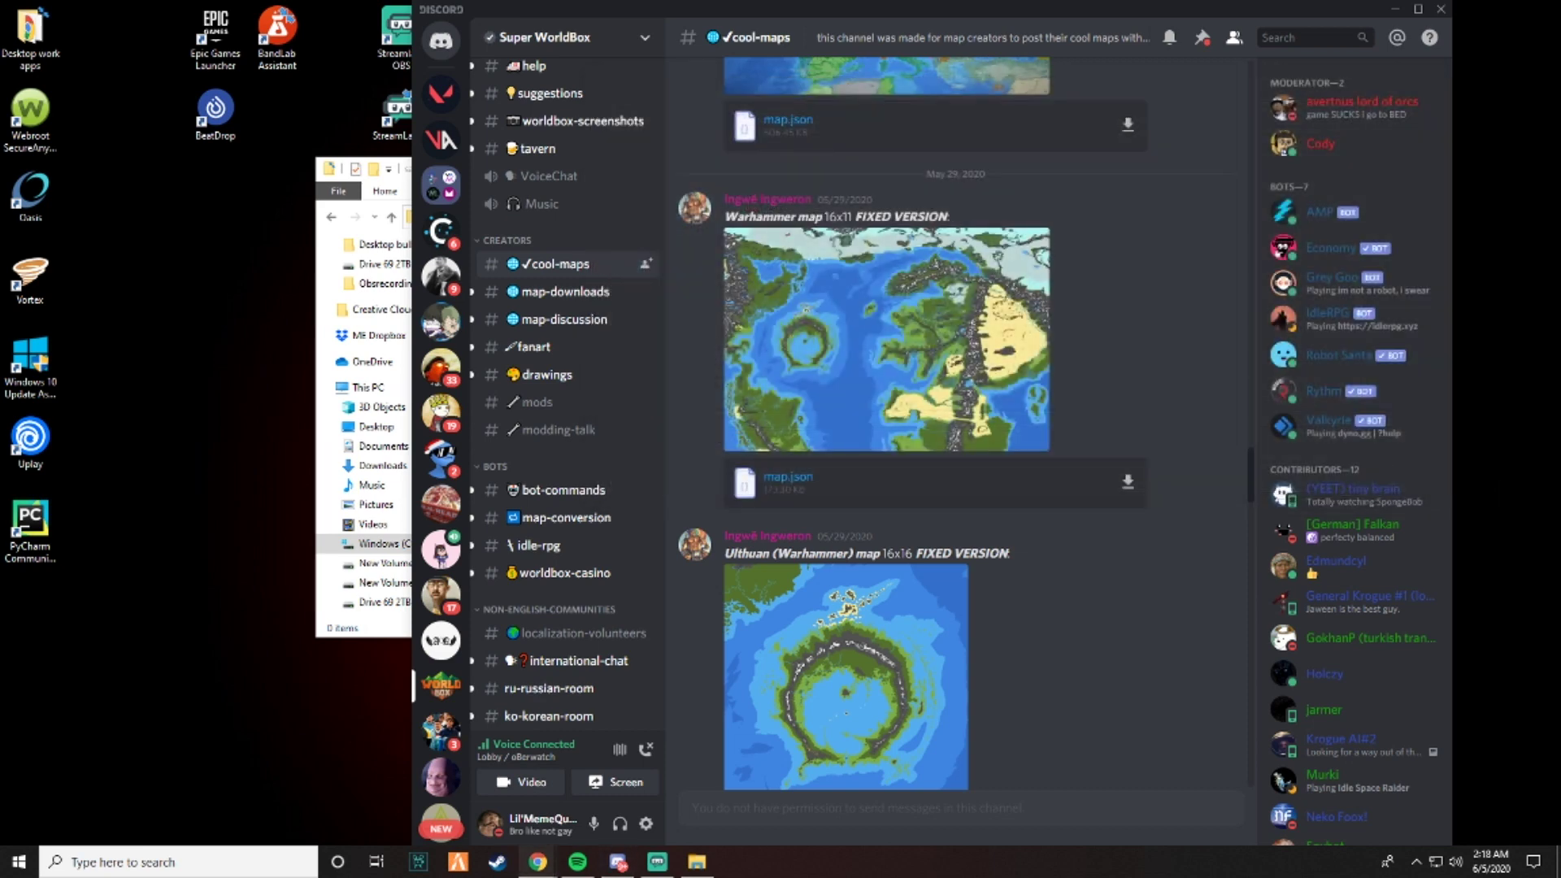
- Minimize Discord, arrange the two folder windows side by side and copy the map warhammer file from New folder (2) into save5
left_click(1395, 9)
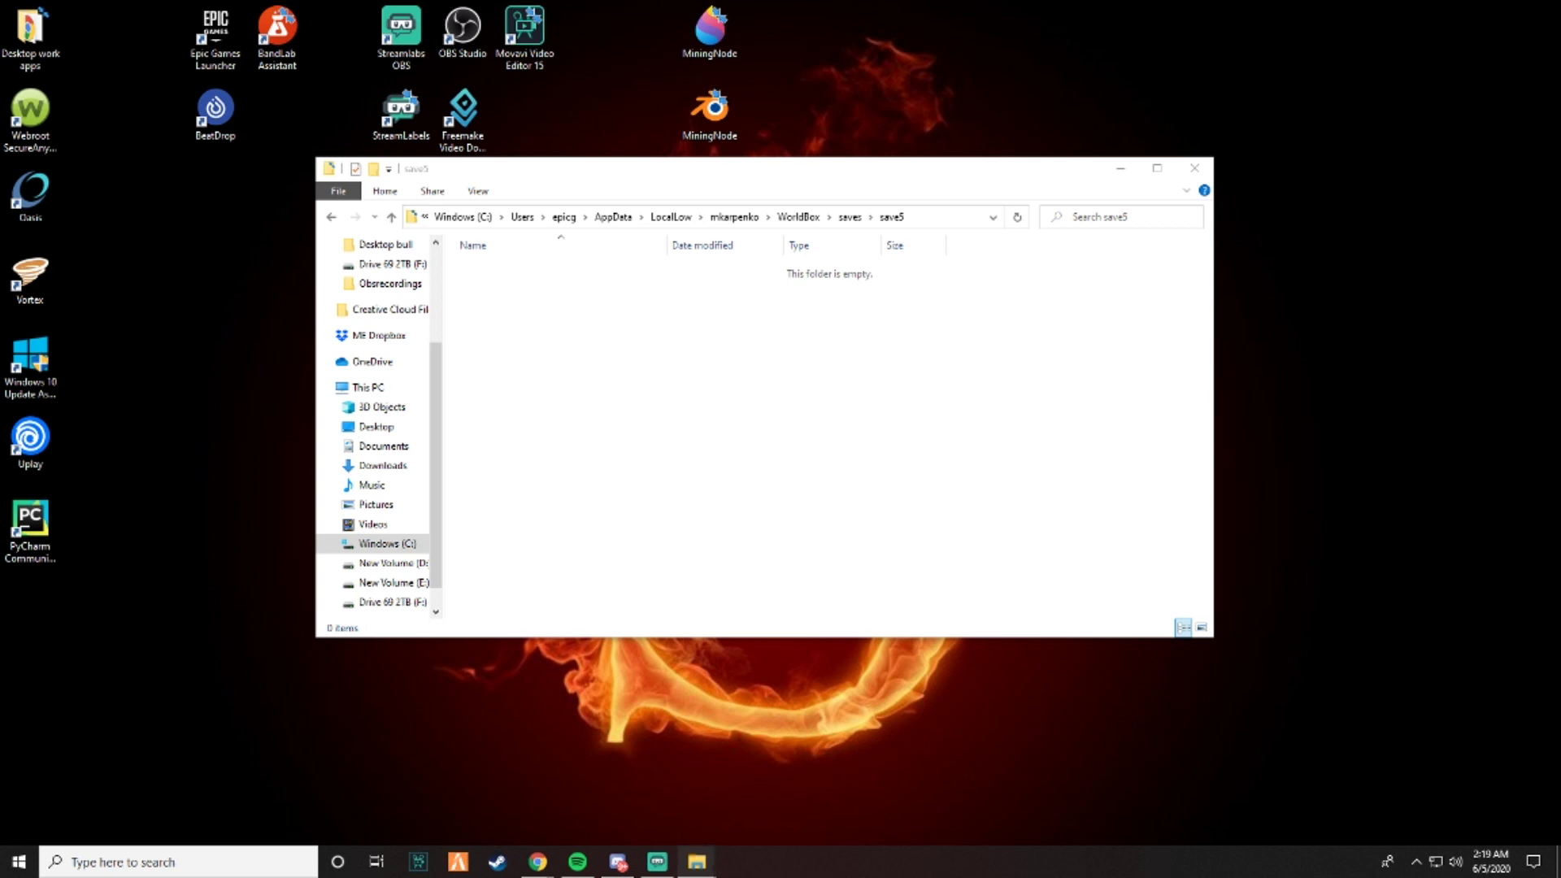
left_click_drag(1560, 213, 841, 368)
left_click(842, 341)
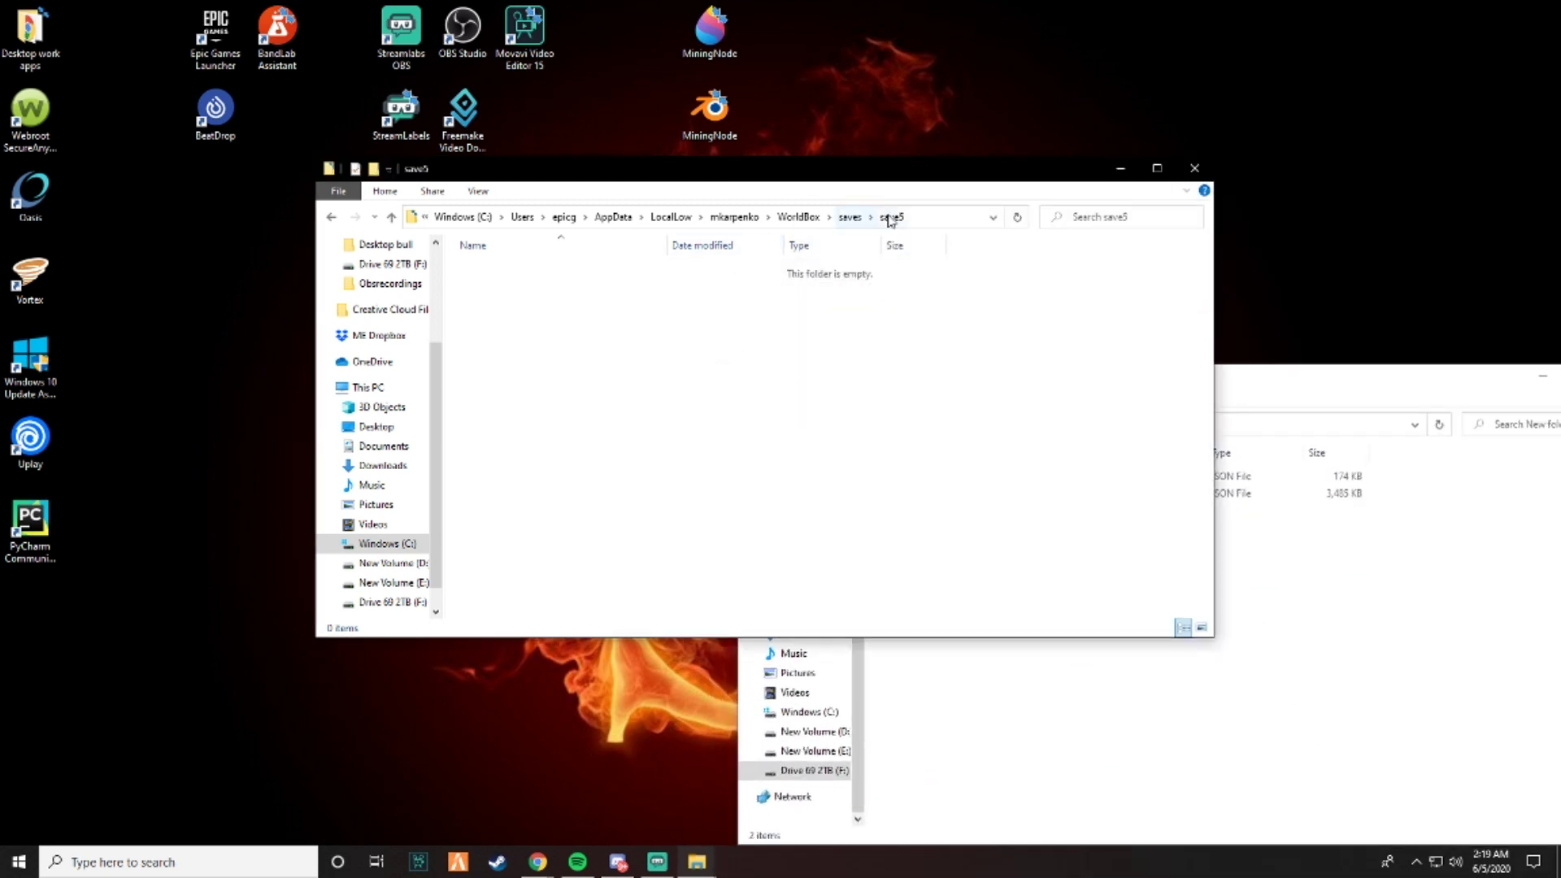
left_click_drag(841, 169, 554, 110)
left_click(987, 527)
left_click_drag(939, 485, 462, 291)
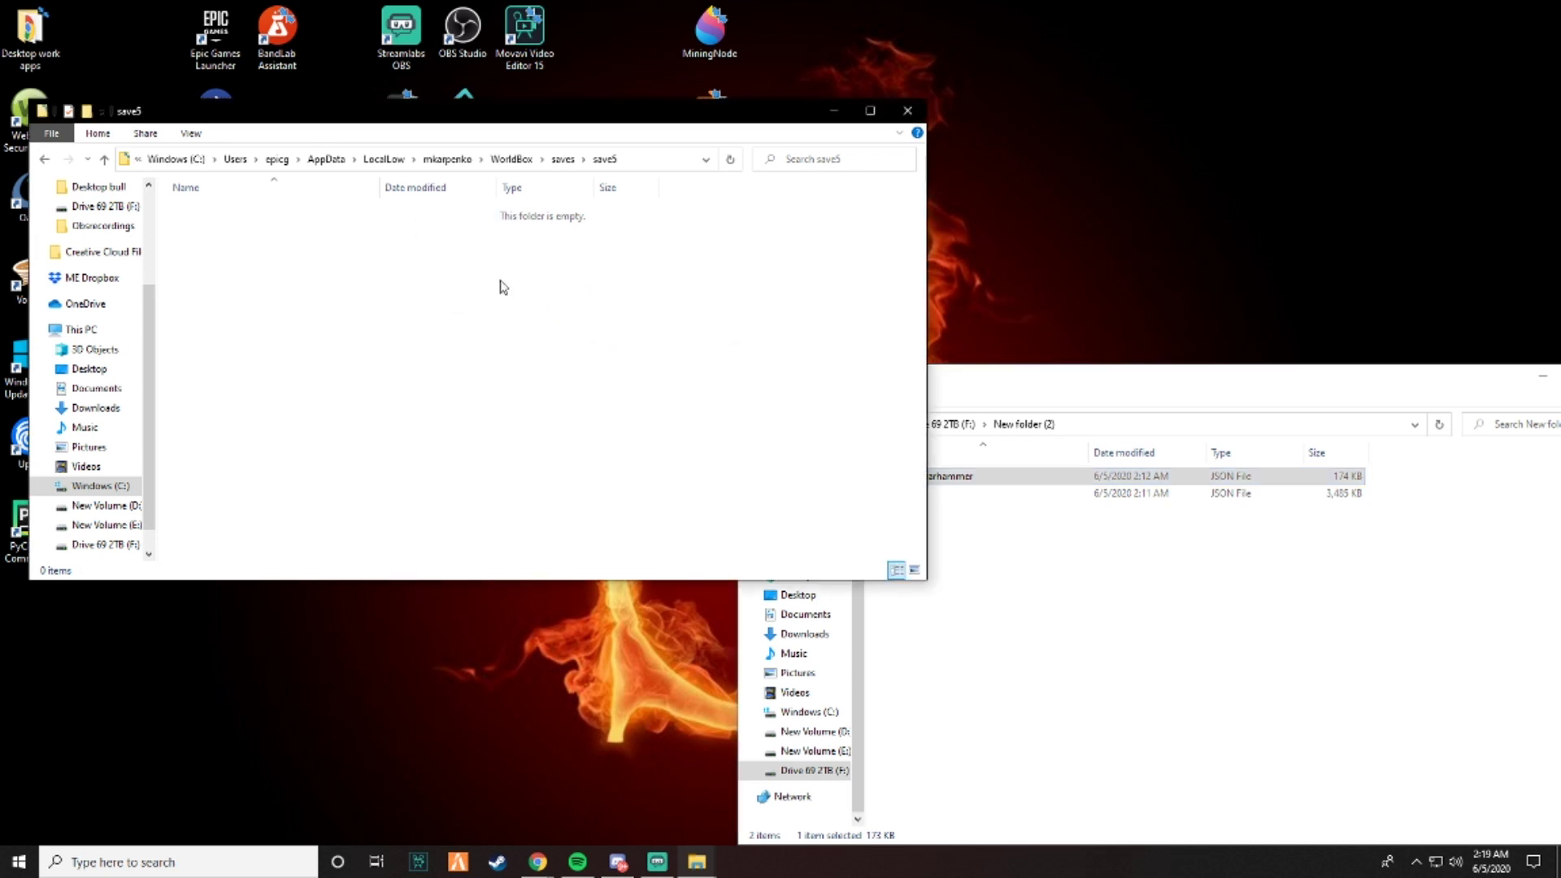
- Rename the map warhammer file in the save5 folder as map
key("F2")
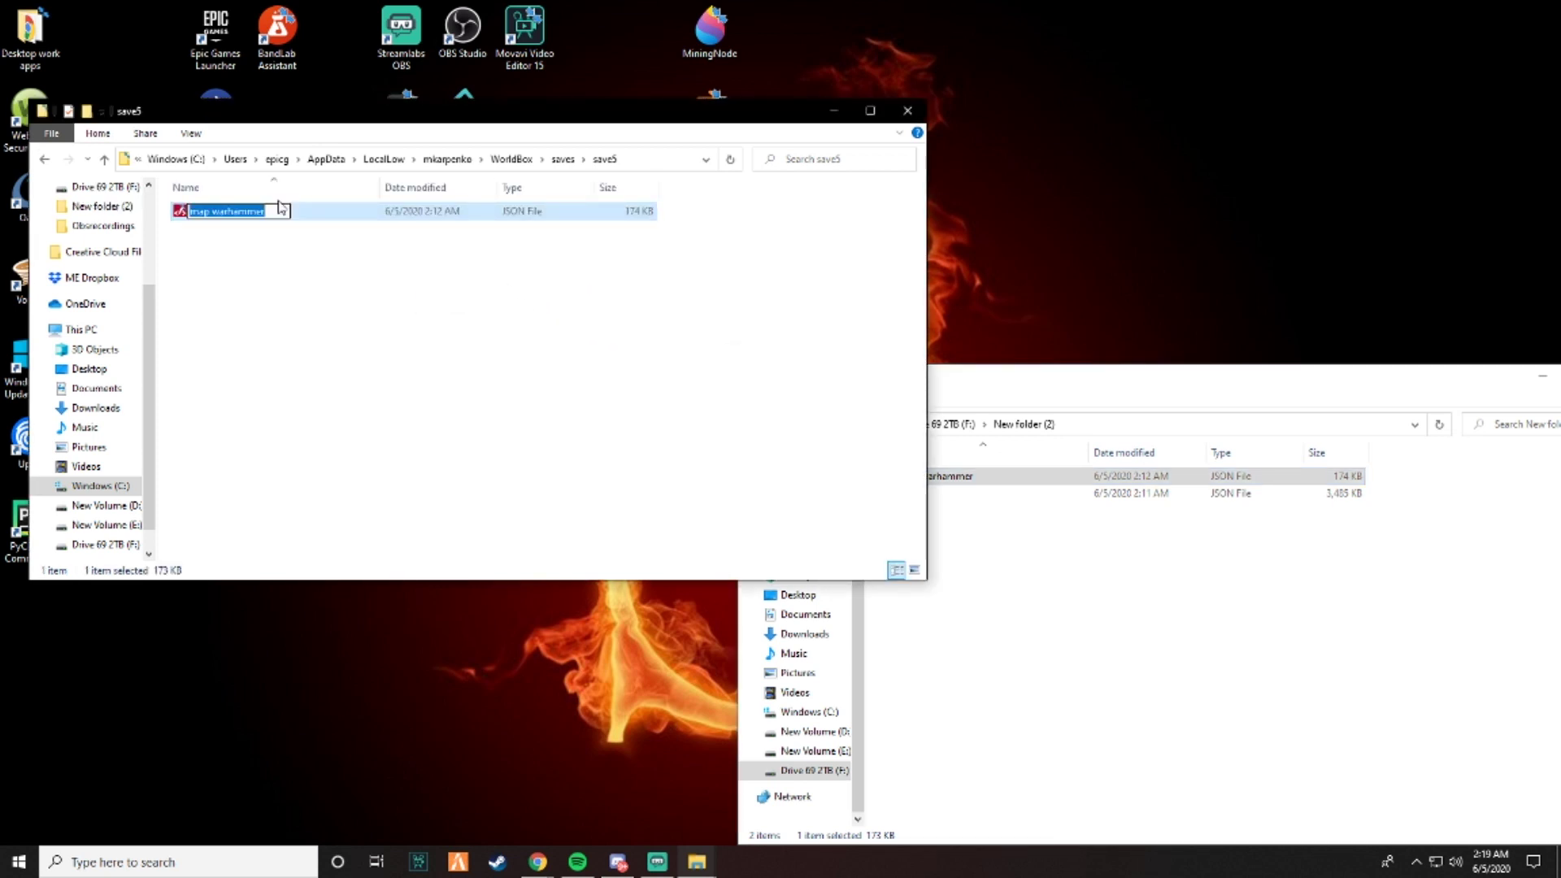
key("End")
key("BackSpace")
key("BackSpace")
key("BackSpace")
key("BackSpace")
key("BackSpace")
key("BackSpace")
key("BackSpace")
key("BackSpace")
key("BackSpace")
key("BackSpace")
key("Return")
- Go back to the saves folder and close both folder windows
left_click(564, 158)
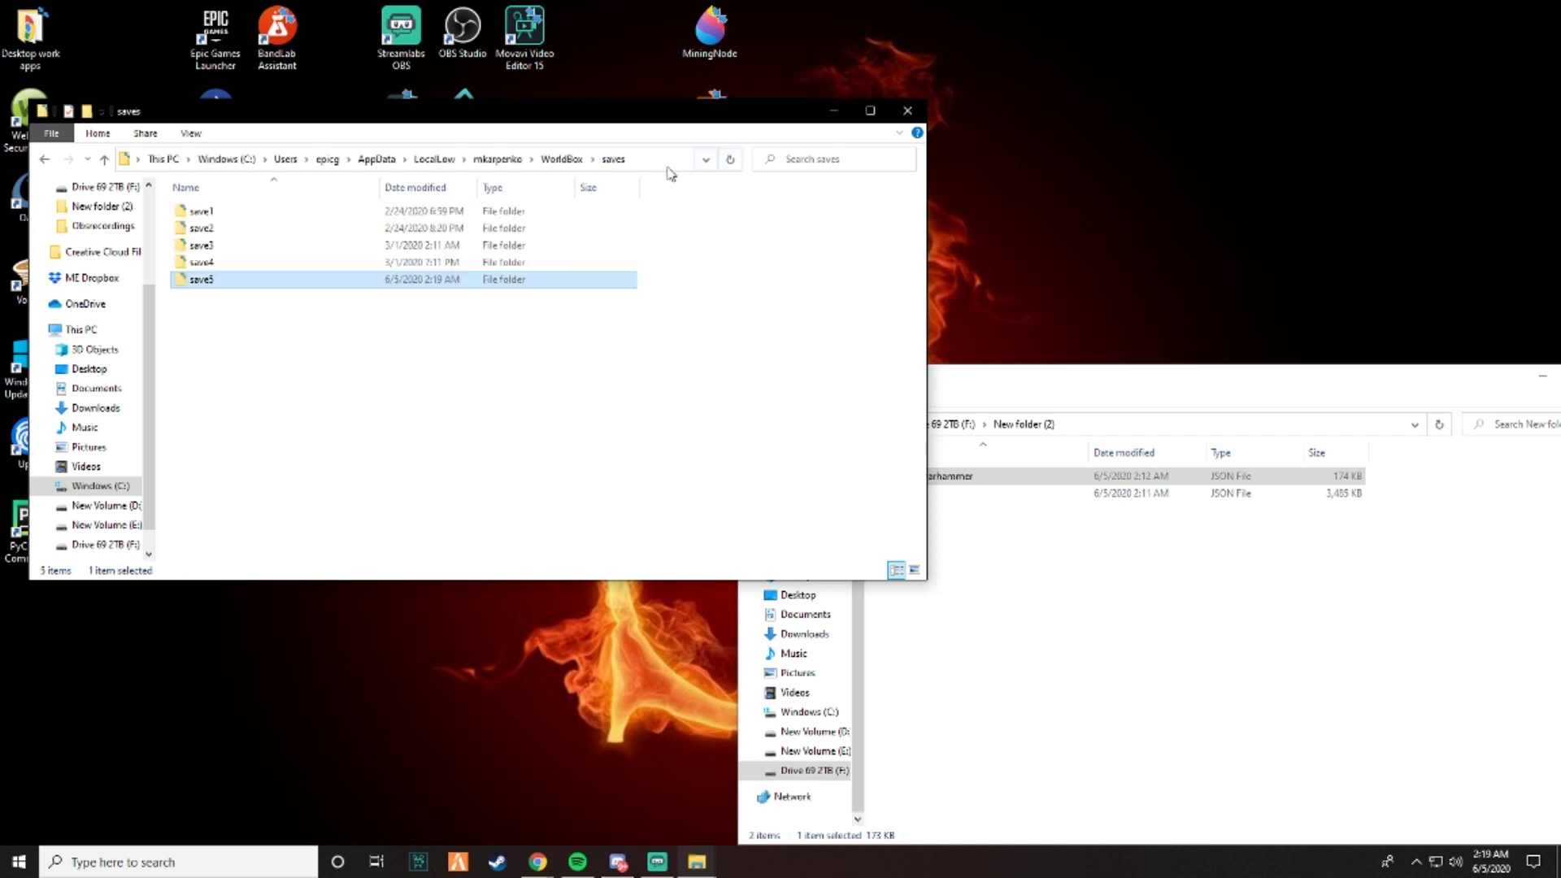
left_click(909, 112)
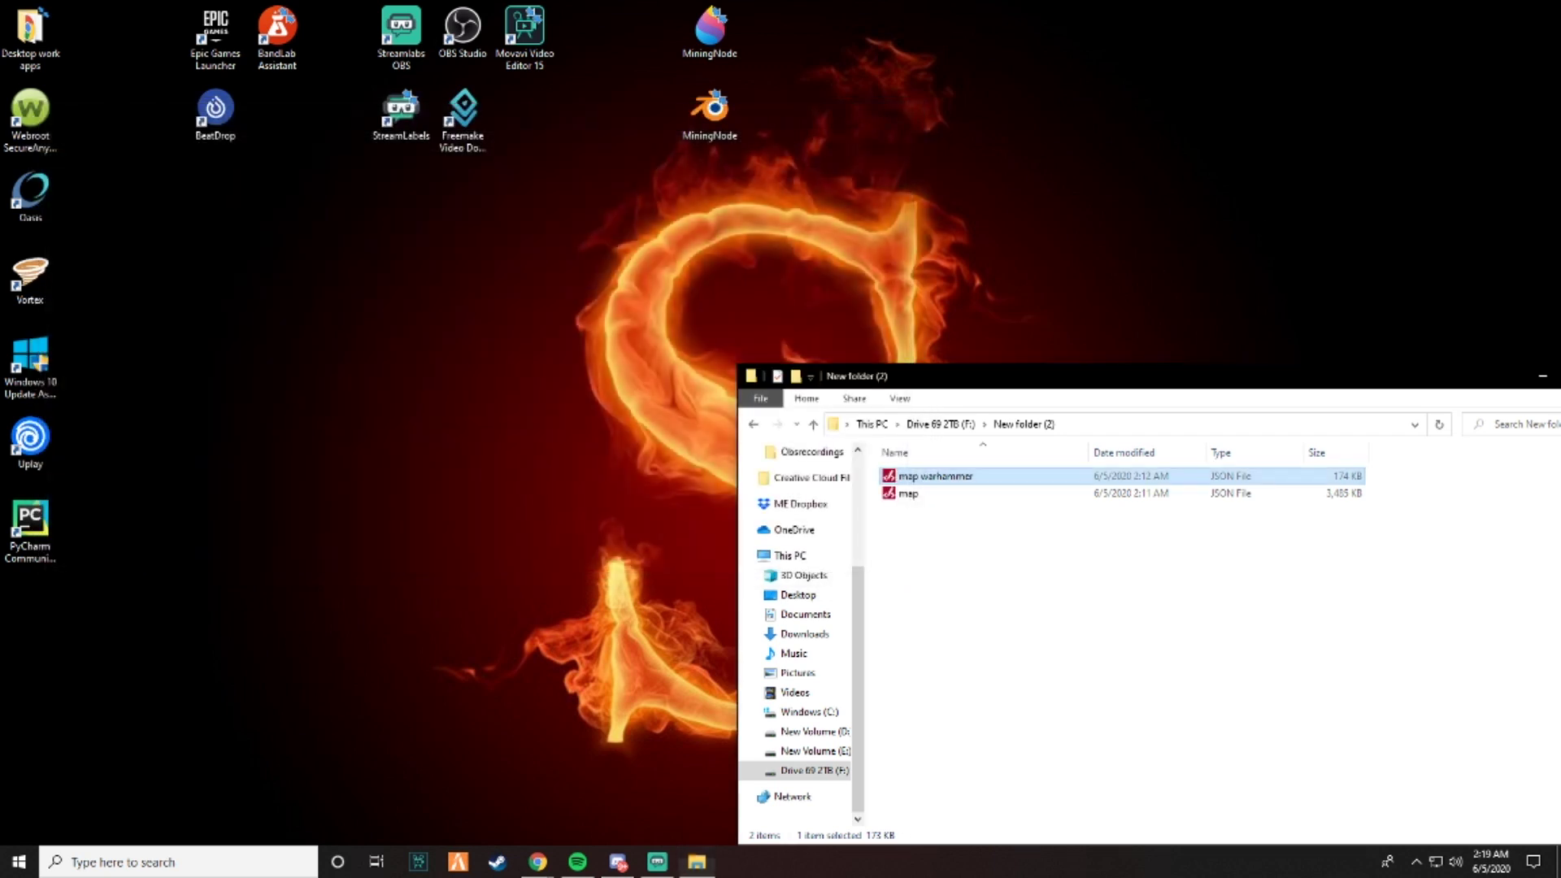
key("alt+F4")
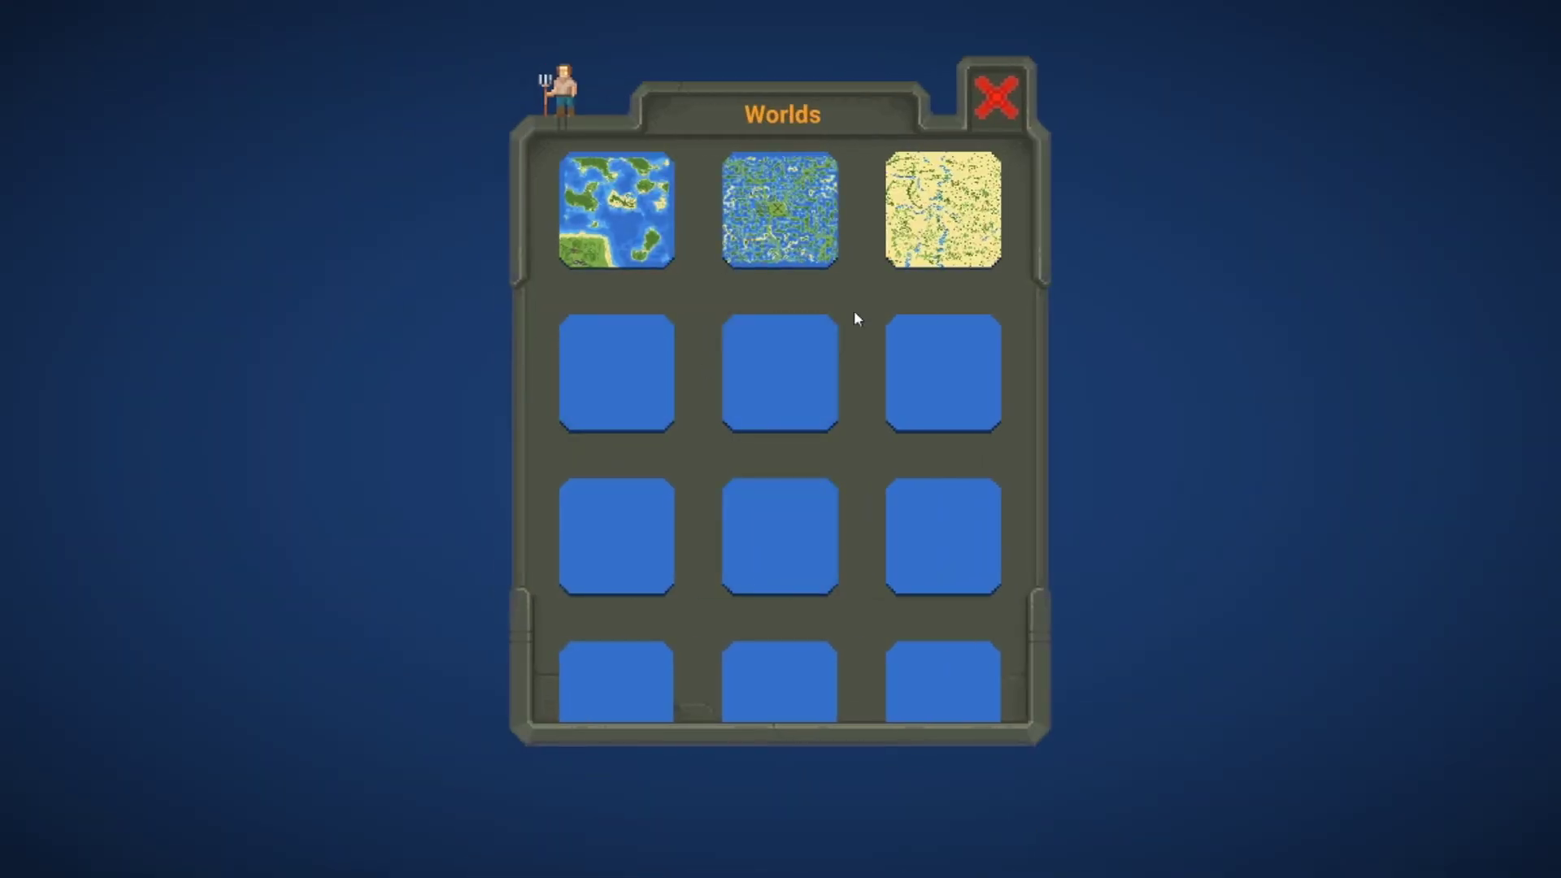
- Switch to WorldBox and load the world in the fifth save slot, accepting the loss of the current world
left_click(754, 396)
left_click(928, 367)
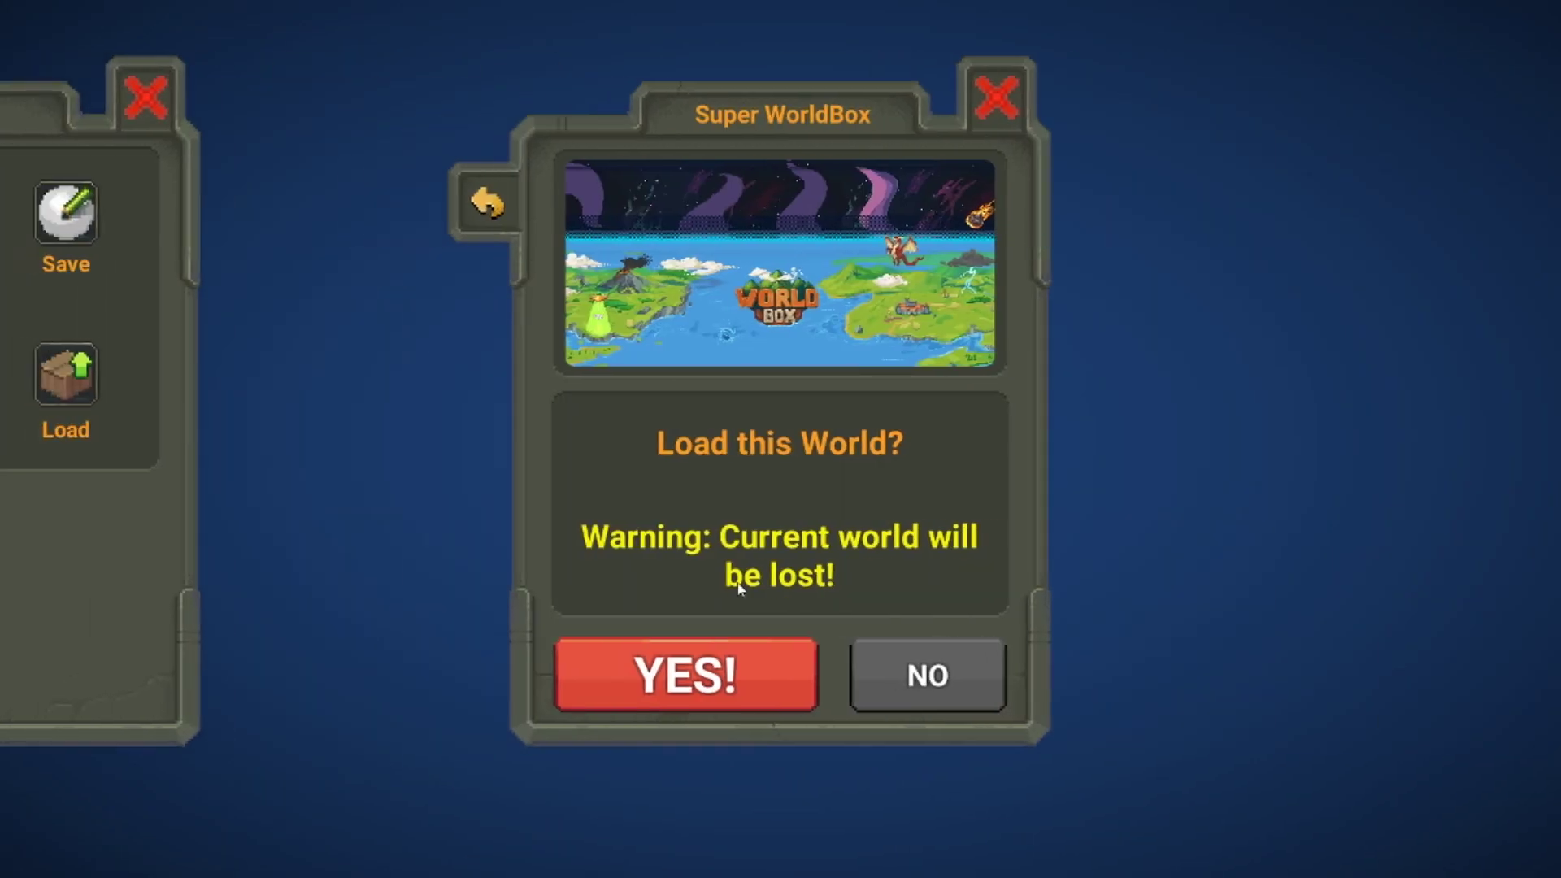
left_click(706, 650)
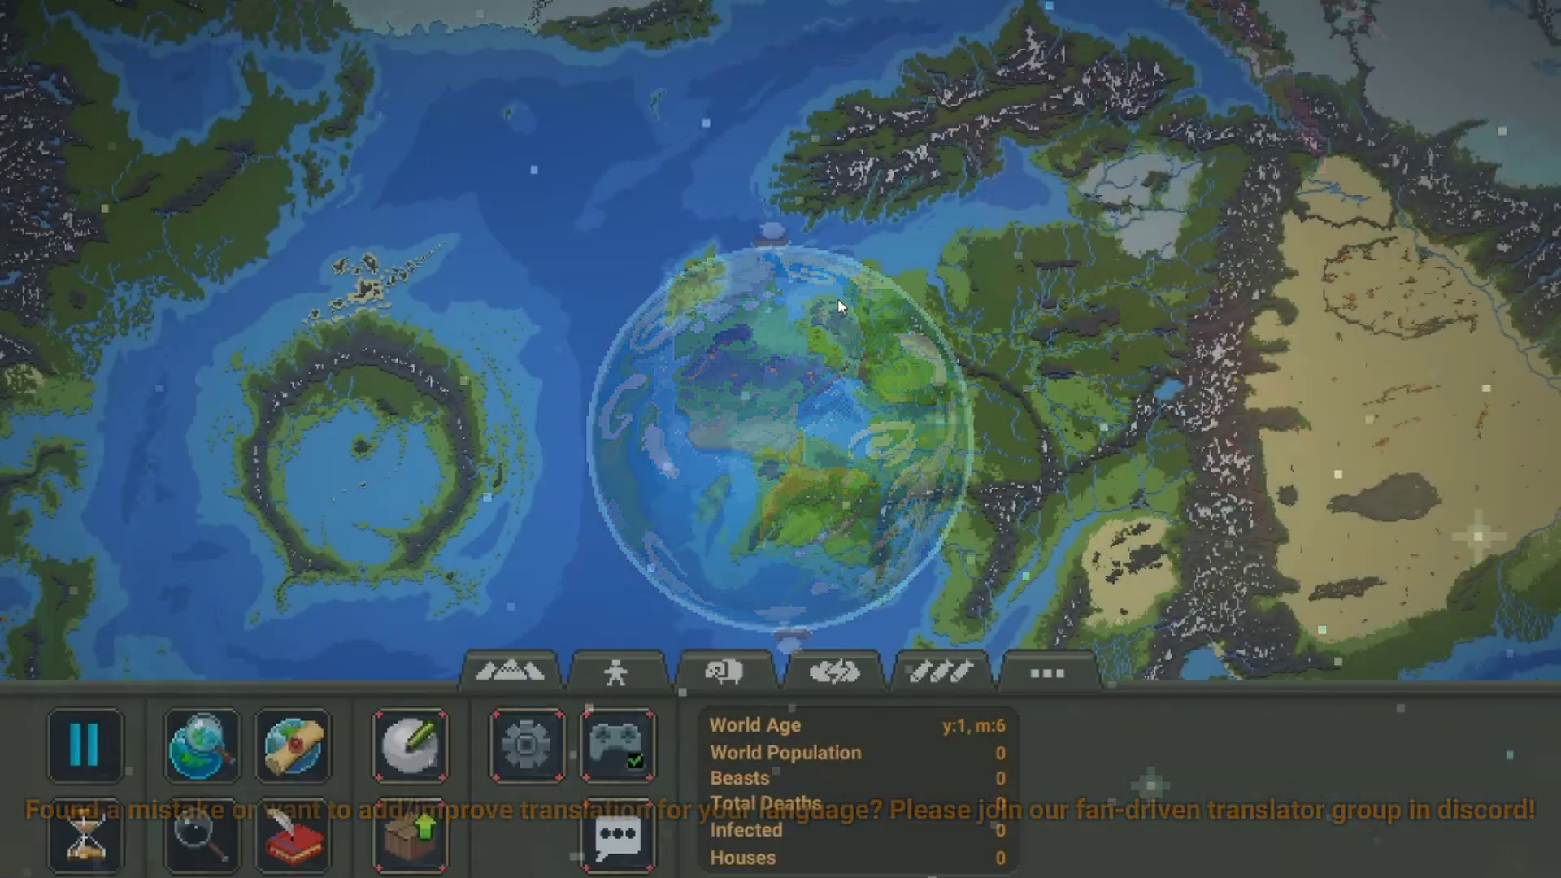
- Examine the loaded Warhammer map as a whole and its continents, desert and ring-shaped island up close
scroll(928, 272, "down", 5)
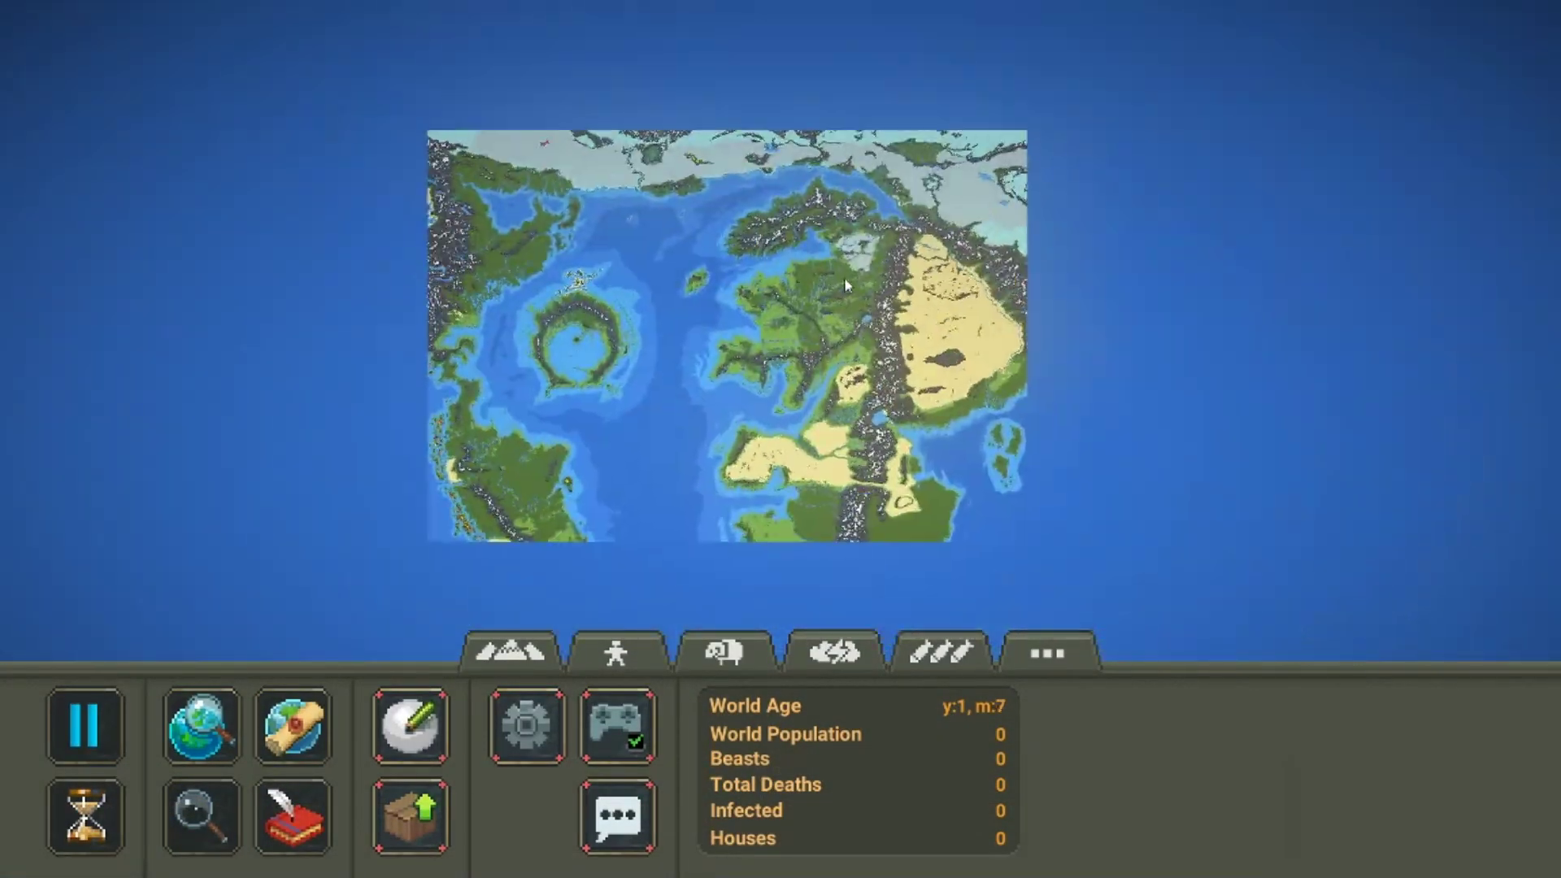
scroll(845, 286, "up", 5)
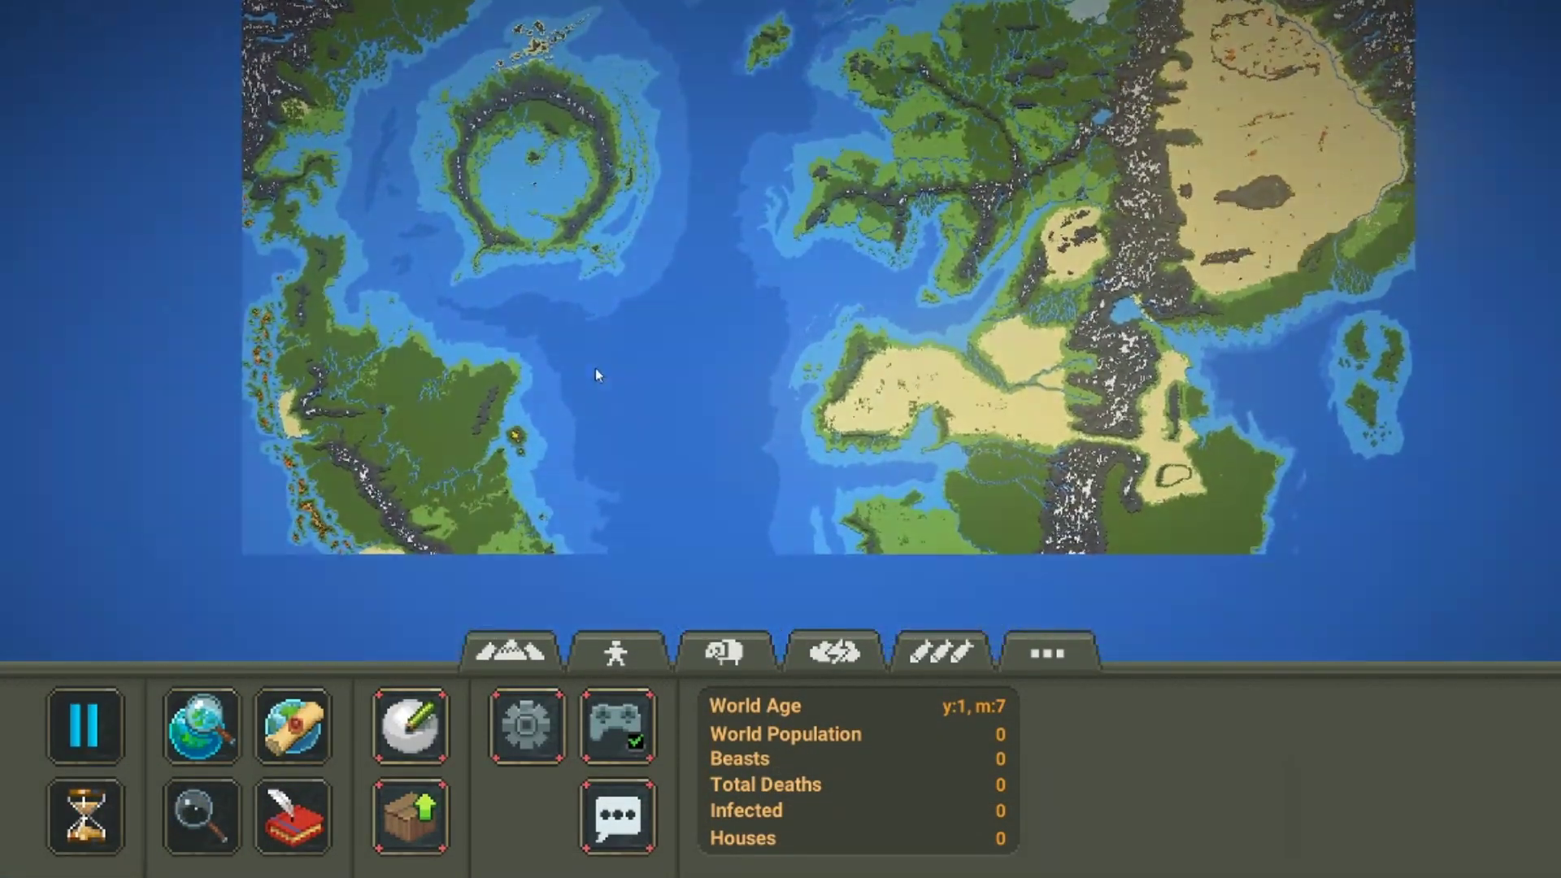
key("Escape")
key("Escape")
scroll(947, 345, "down", 3)
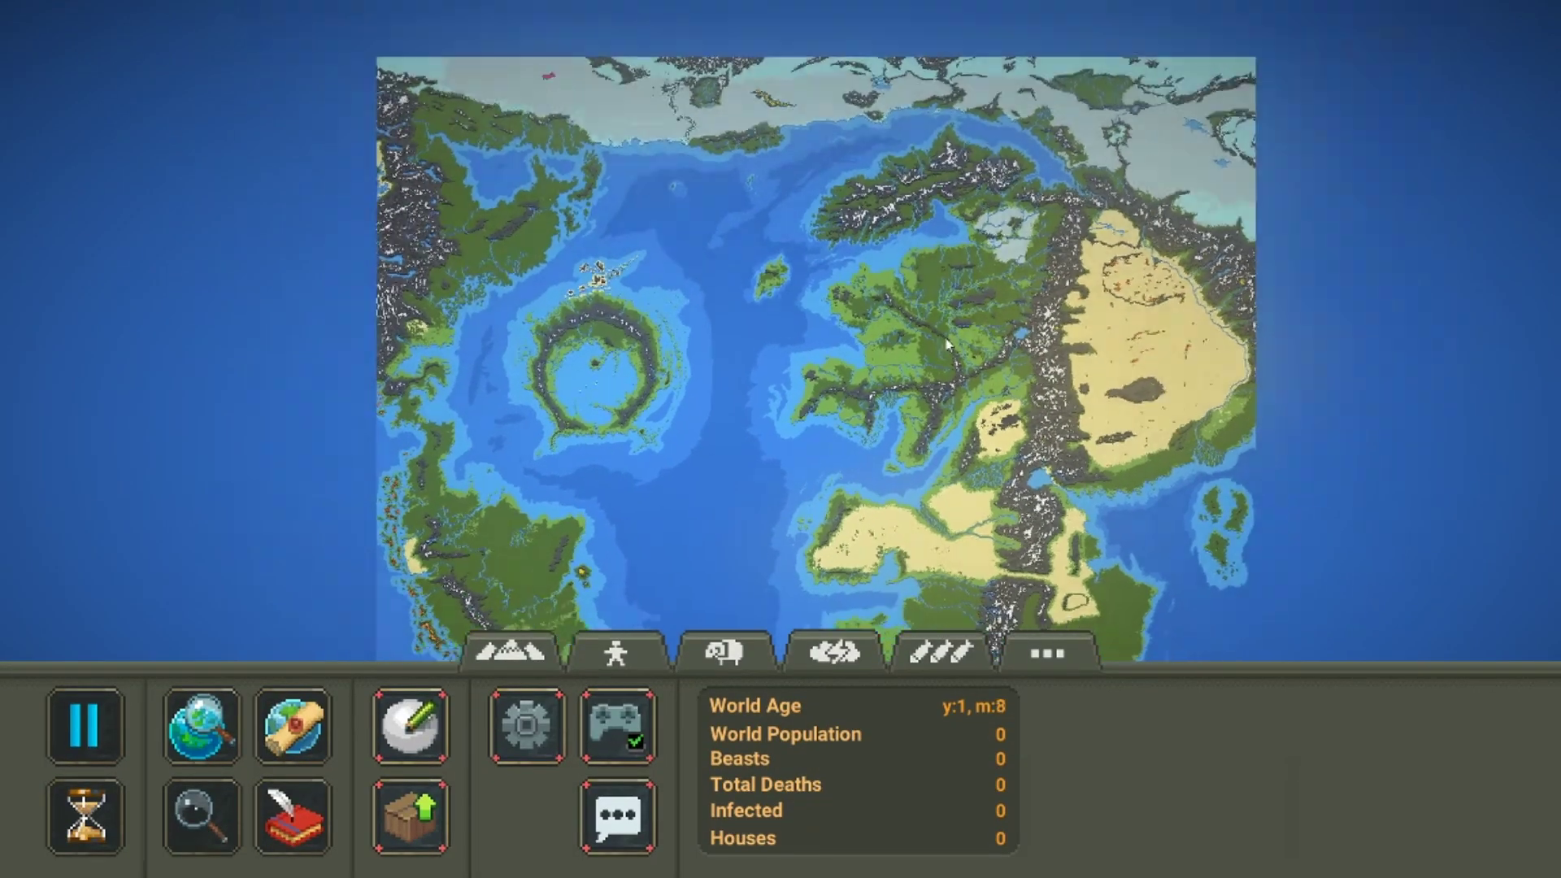
scroll(947, 346, "down", 2)
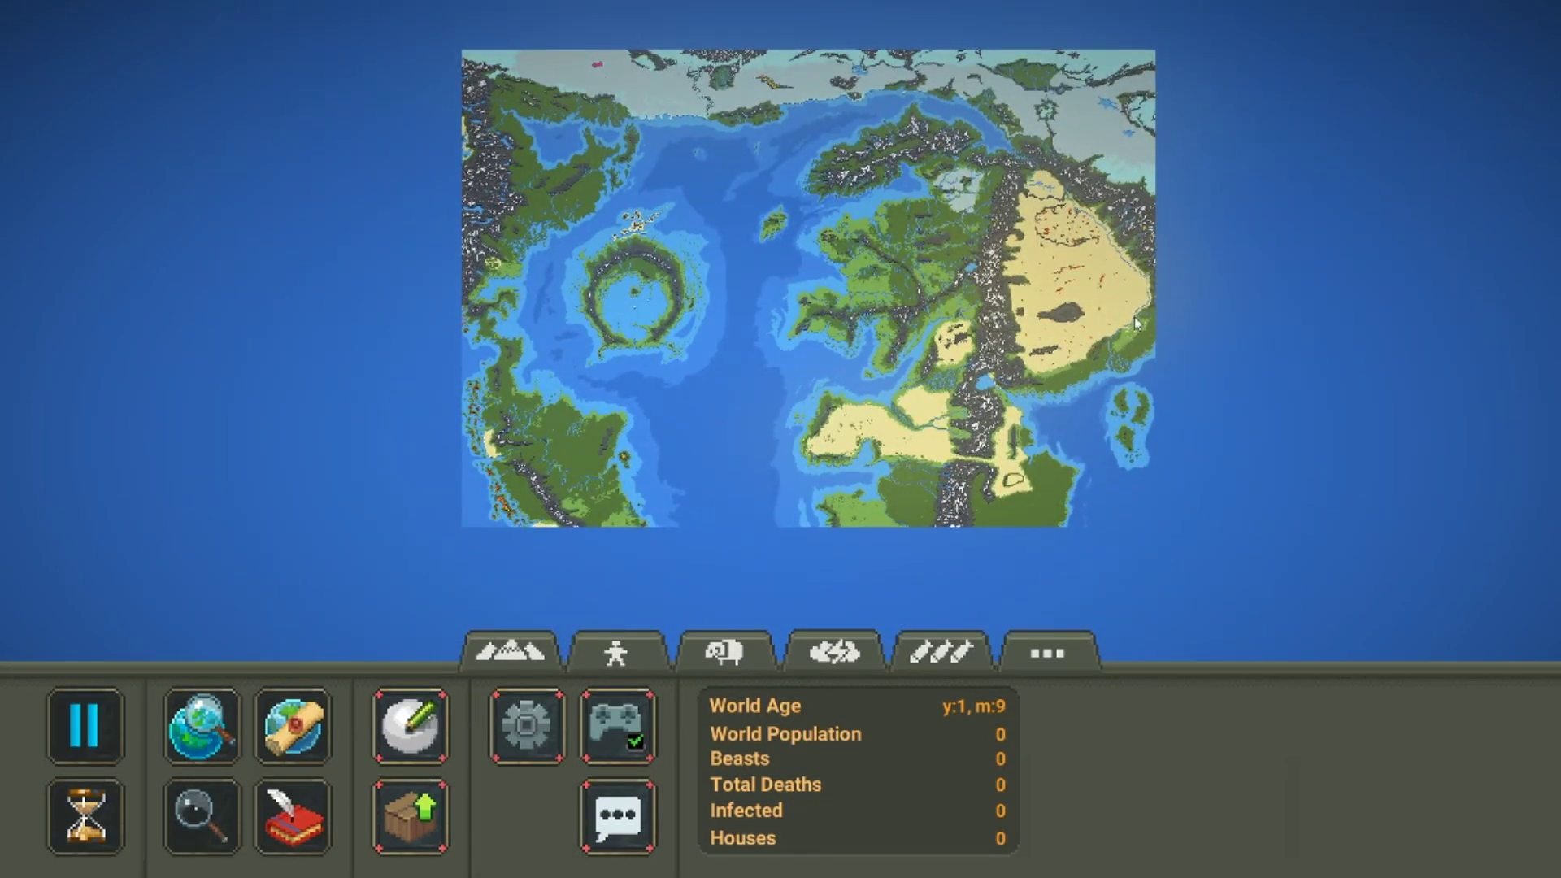
scroll(980, 374, "up", 5)
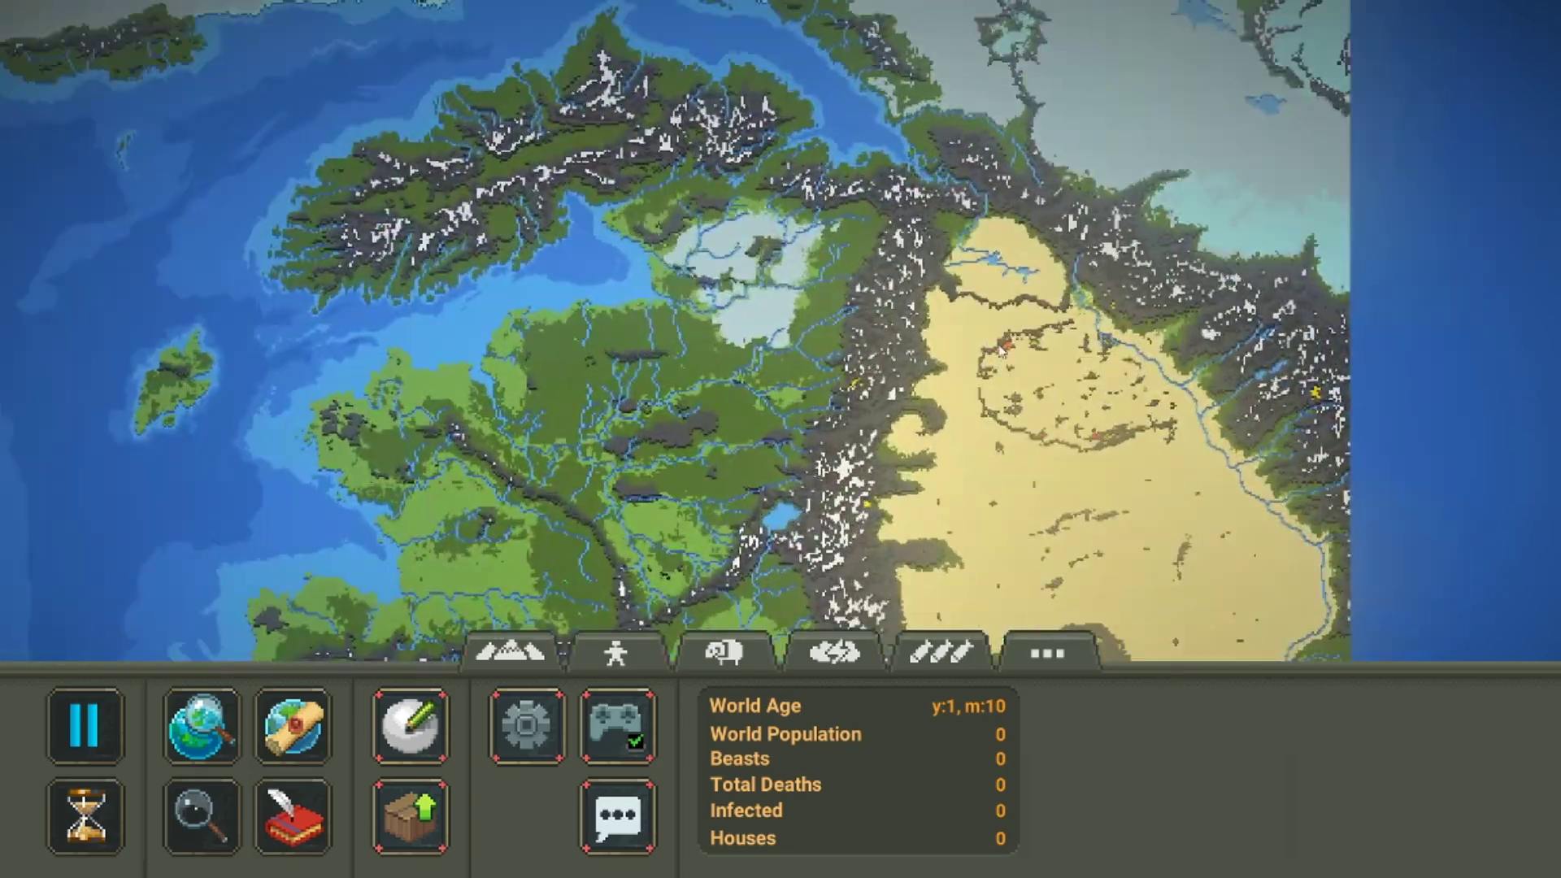
scroll(1010, 351, "up", 2)
scroll(819, 376, "down", 6)
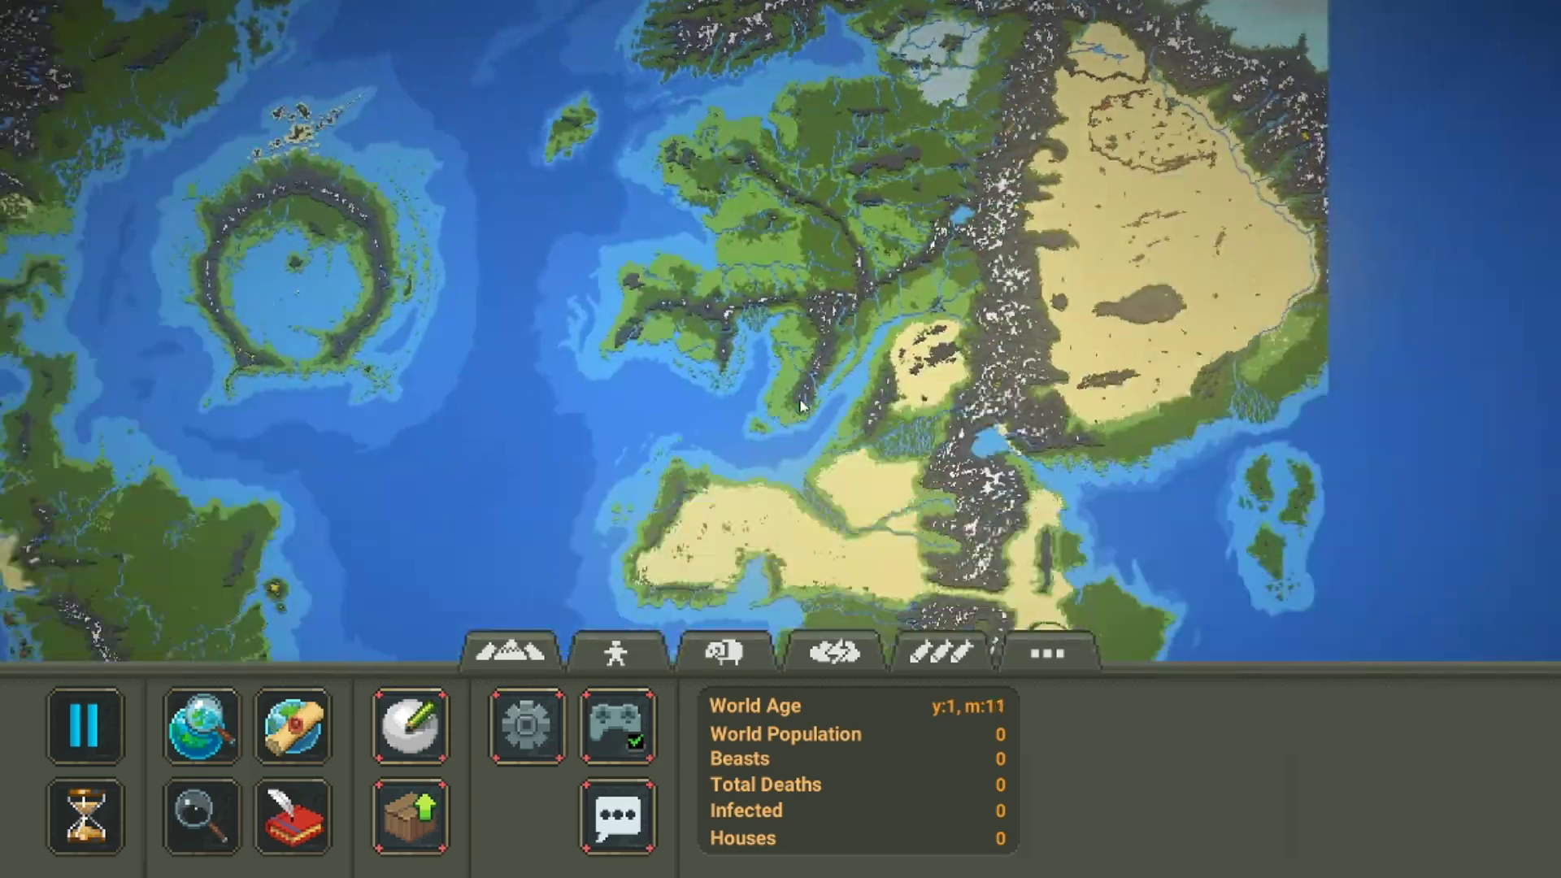
scroll(820, 376, "up", 3)
scroll(895, 350, "down", 2)
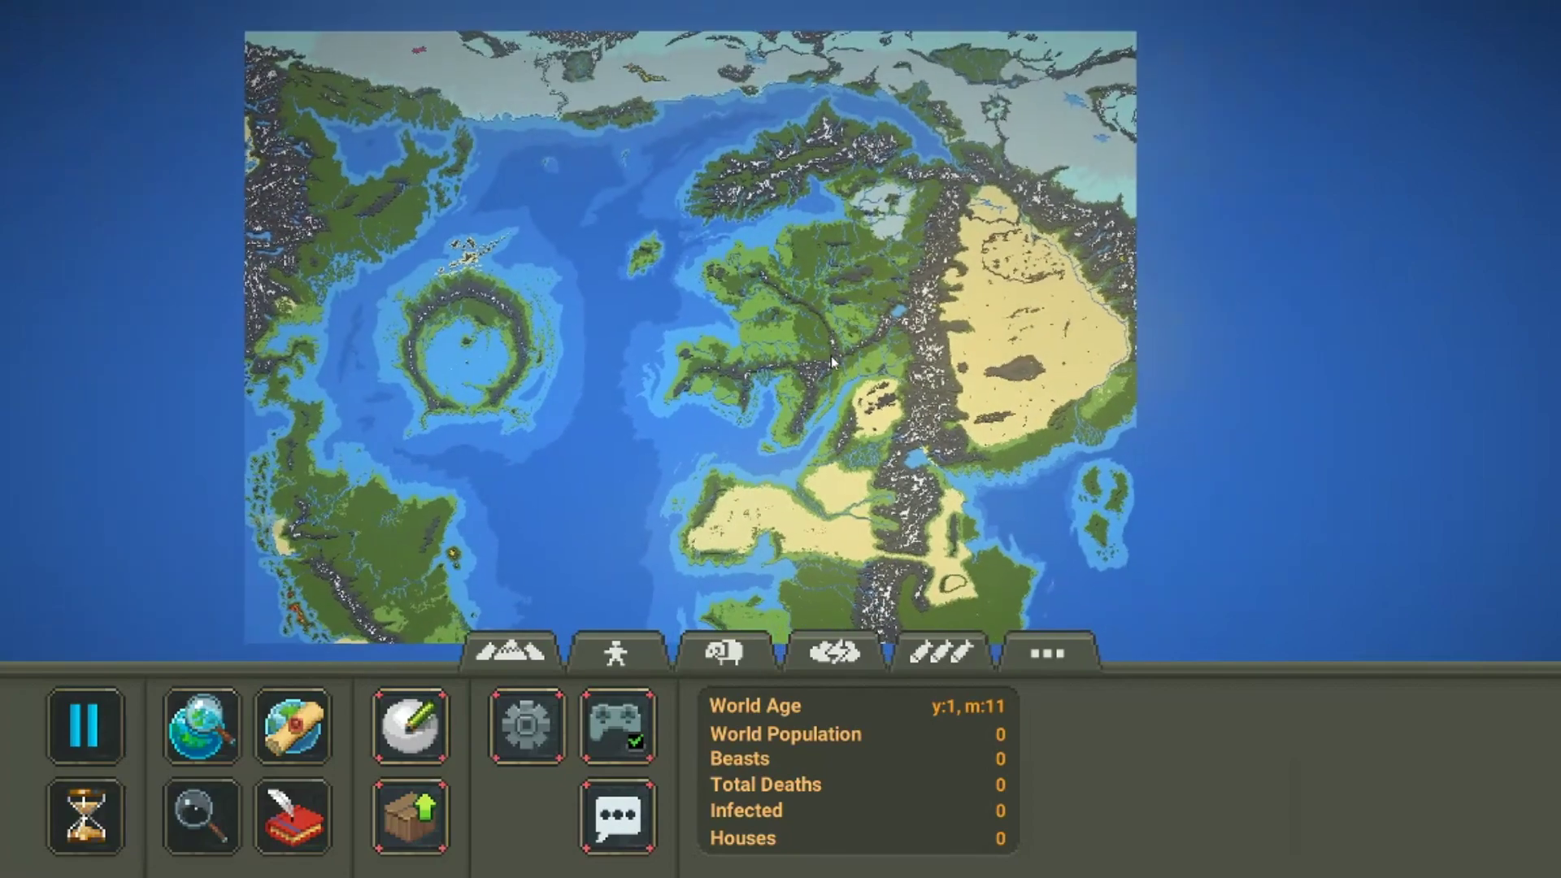